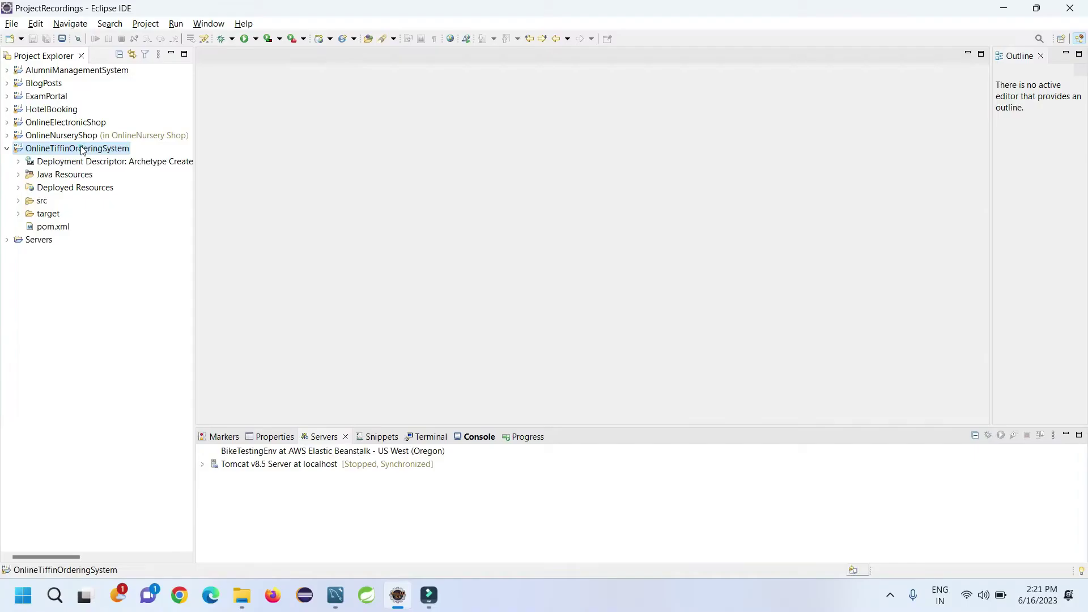
Step: Expand Java Resources, src/main/java, src/test/java and src/main/resources in the project tree
{"action": "double_click", "coordinate": [66, 175]}
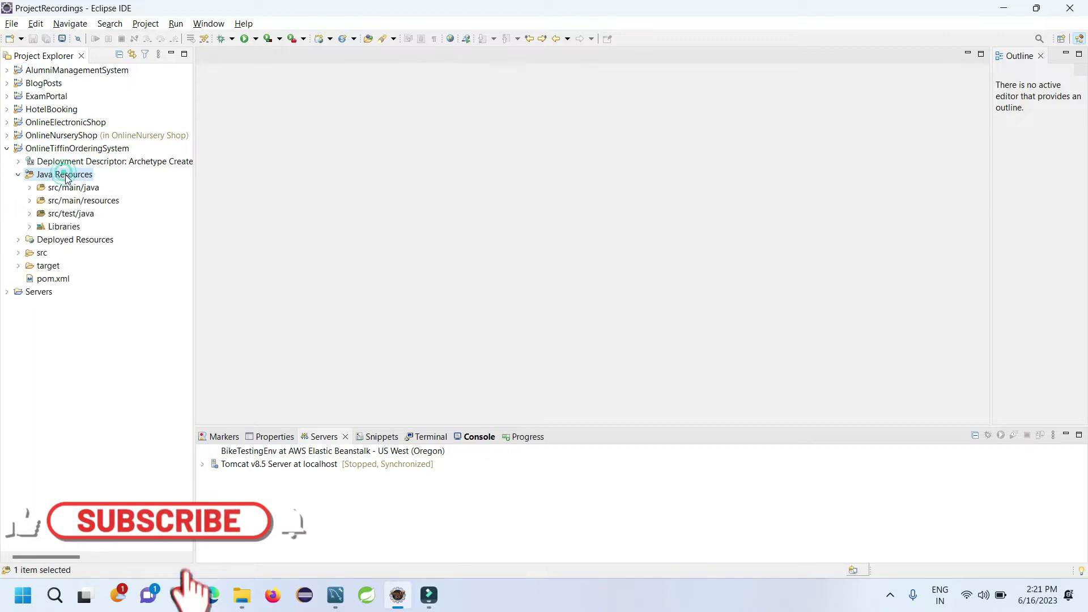
{"action": "double_click", "coordinate": [72, 188]}
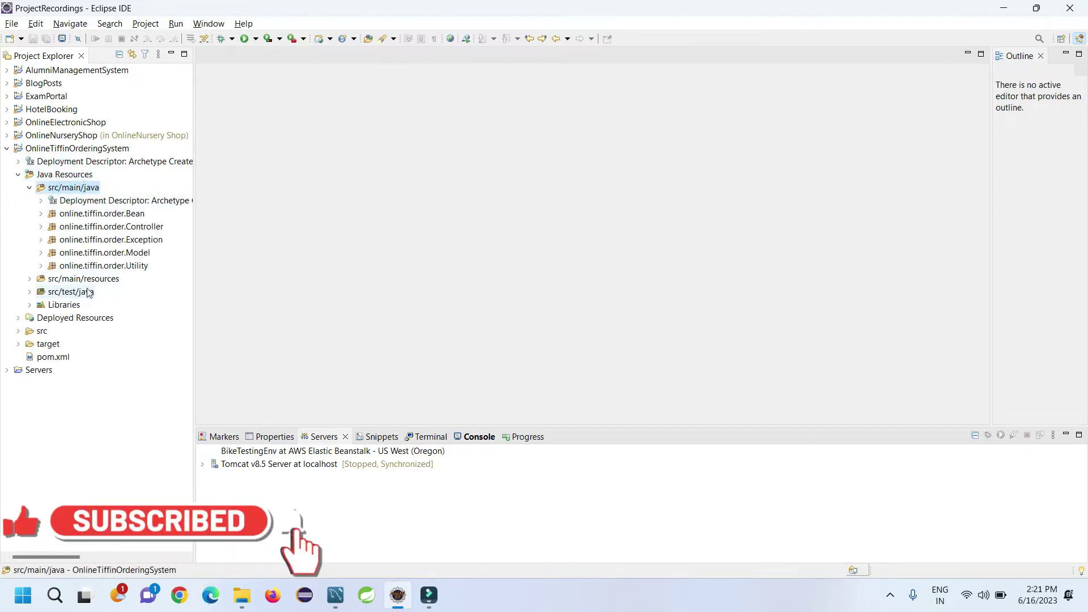
{"action": "double_click", "coordinate": [88, 291]}
{"action": "double_click", "coordinate": [86, 280]}
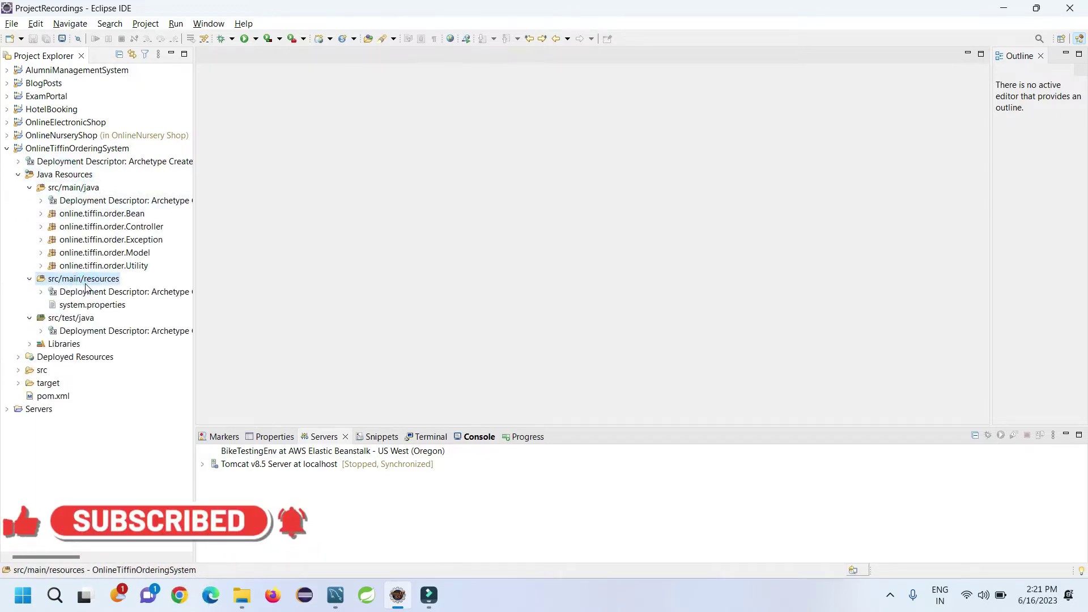
Step: Open pom.xml to review it, then close its editor
{"action": "double_click", "coordinate": [49, 396]}
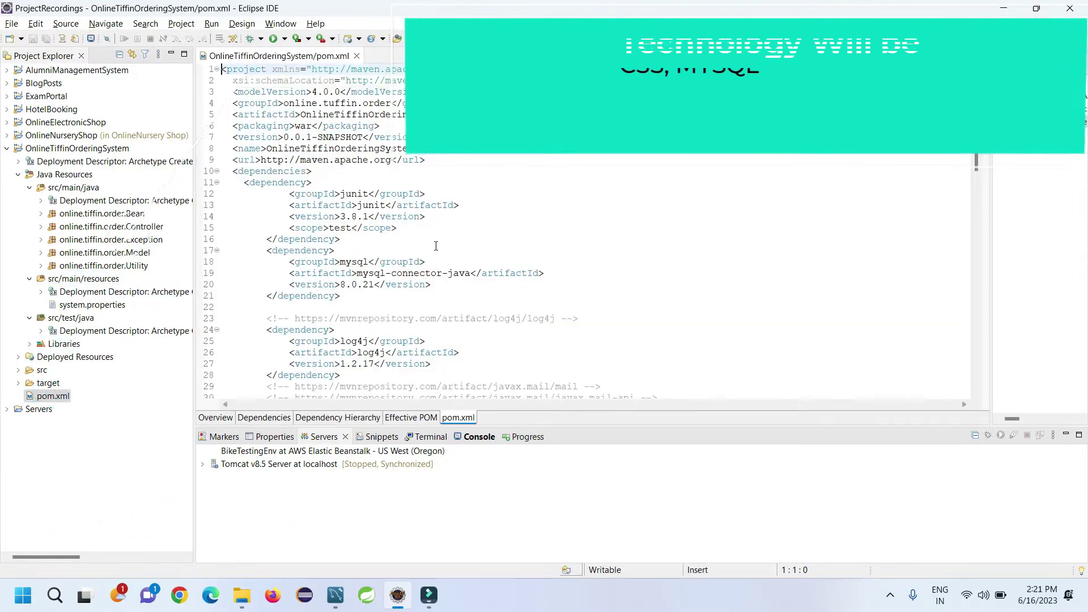
{"action": "left_click", "coordinate": [357, 56]}
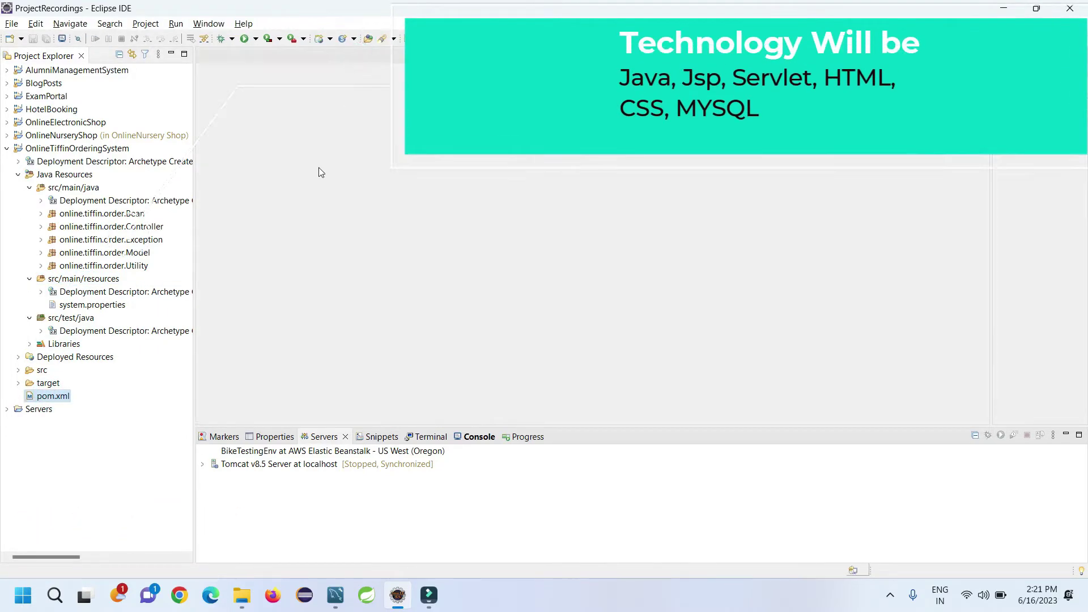
{"action": "left_click", "coordinate": [335, 595]}
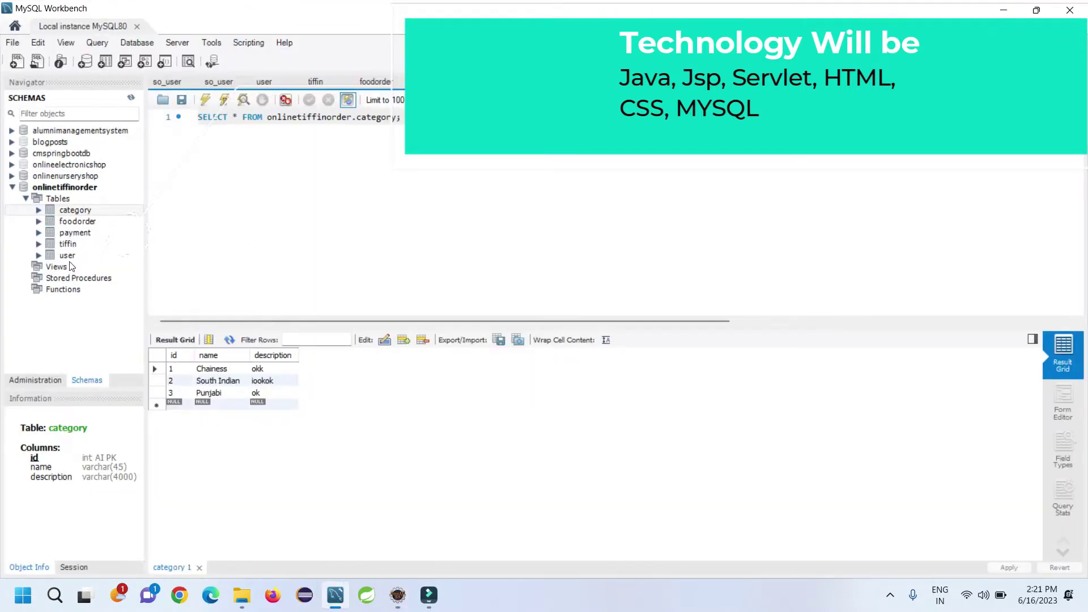
Step: List all rows of the onlinetiffinorder user table with Select Rows, then minimize Workbench
{"action": "left_click", "coordinate": [139, 255]}
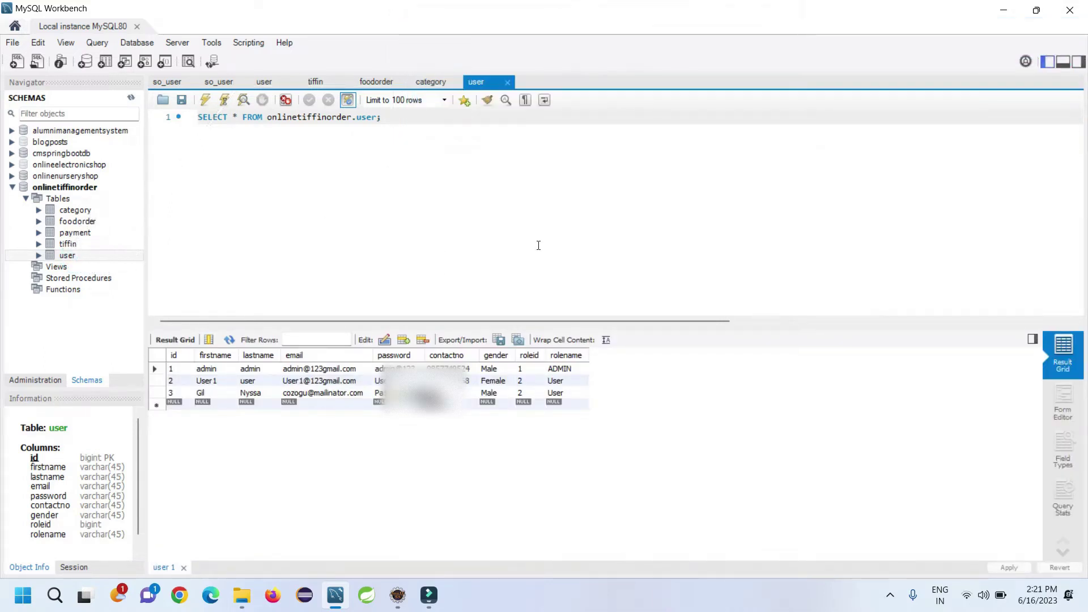
{"action": "right_click", "coordinate": [74, 255]}
{"action": "left_click", "coordinate": [89, 261]}
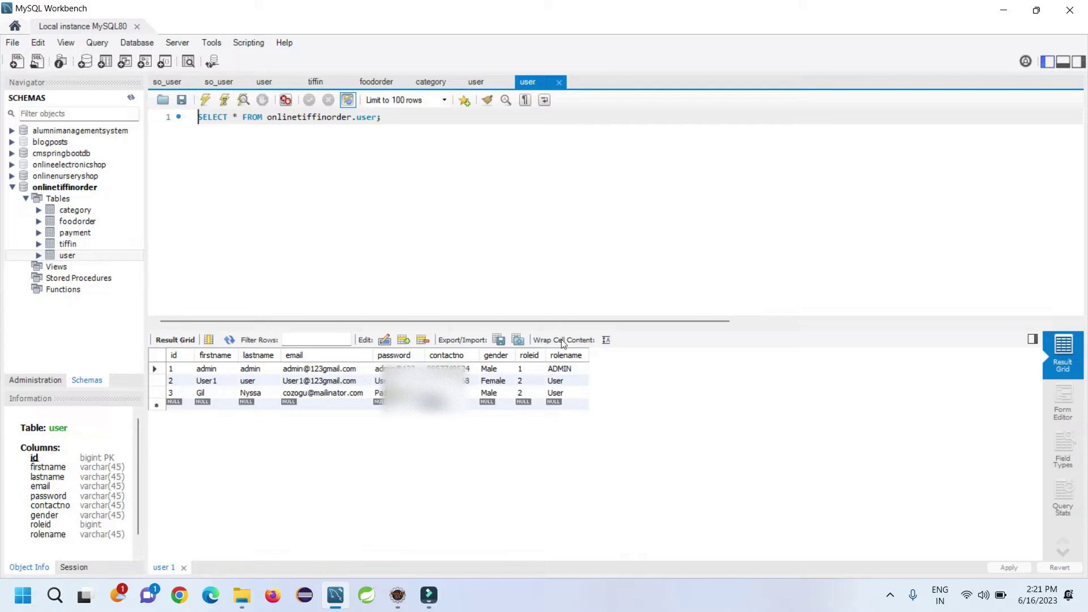
{"action": "left_click", "coordinate": [1003, 10]}
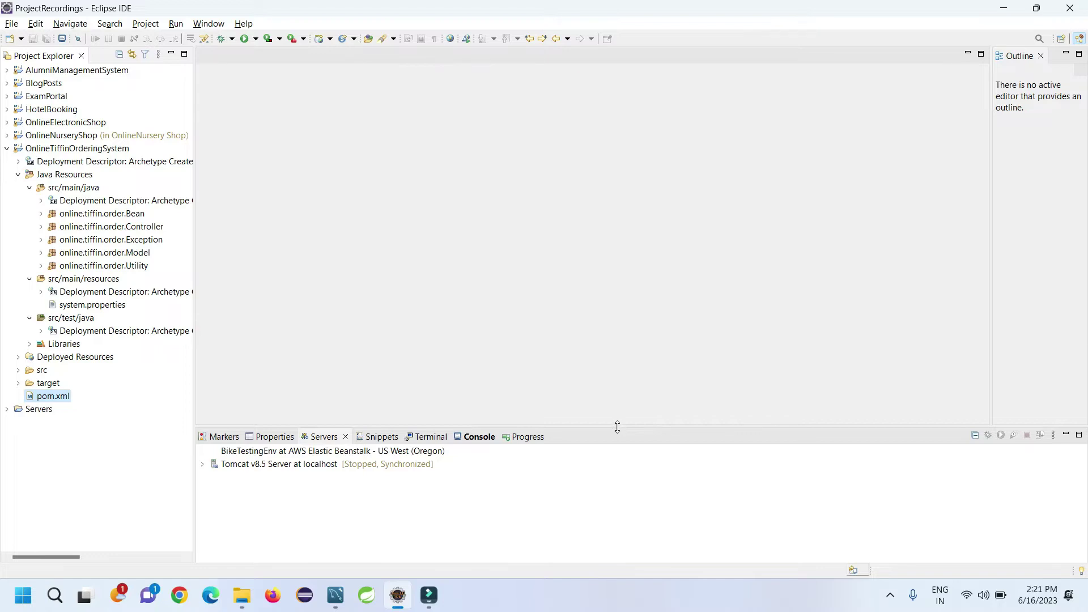
Step: Drag the Servers/Console panel's top edge upward to enlarge it
{"action": "left_click_drag", "start_coordinate": [618, 426], "coordinate": [566, 331]}
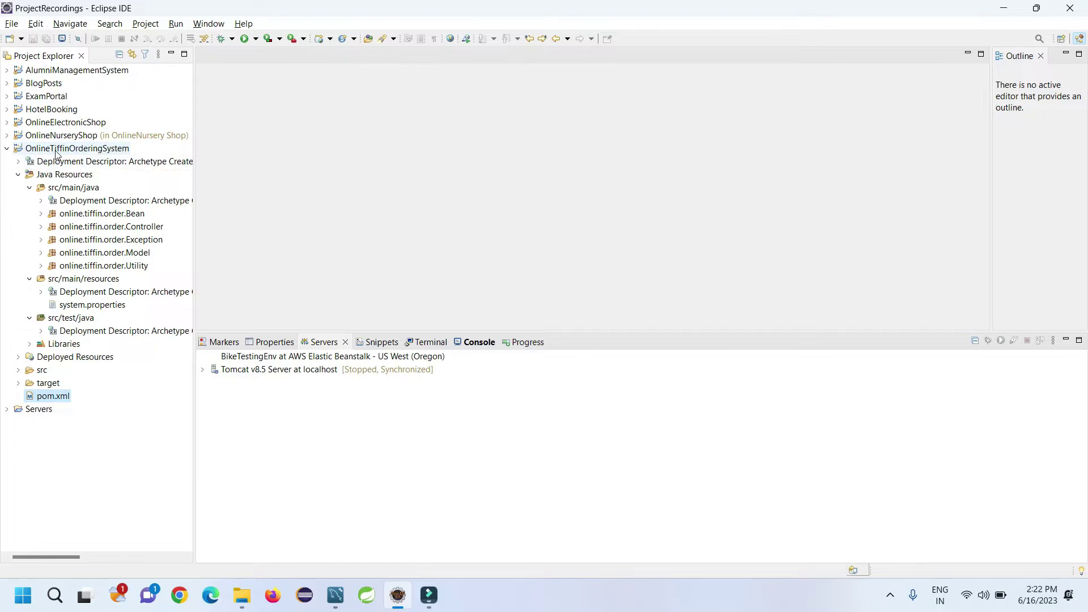
{"action": "right_click", "coordinate": [83, 152]}
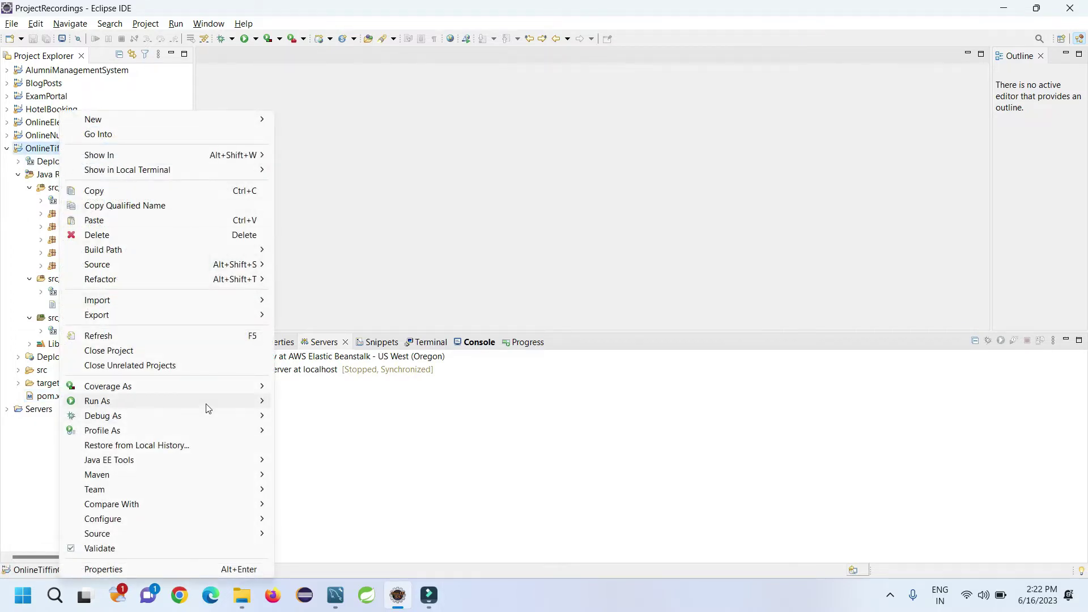
Step: Run OnlineTiffinOrderingSystem on the Tomcat v8.5 Server at localhost
{"action": "mouse_move", "coordinate": [207, 403]}
{"action": "left_click", "coordinate": [324, 401]}
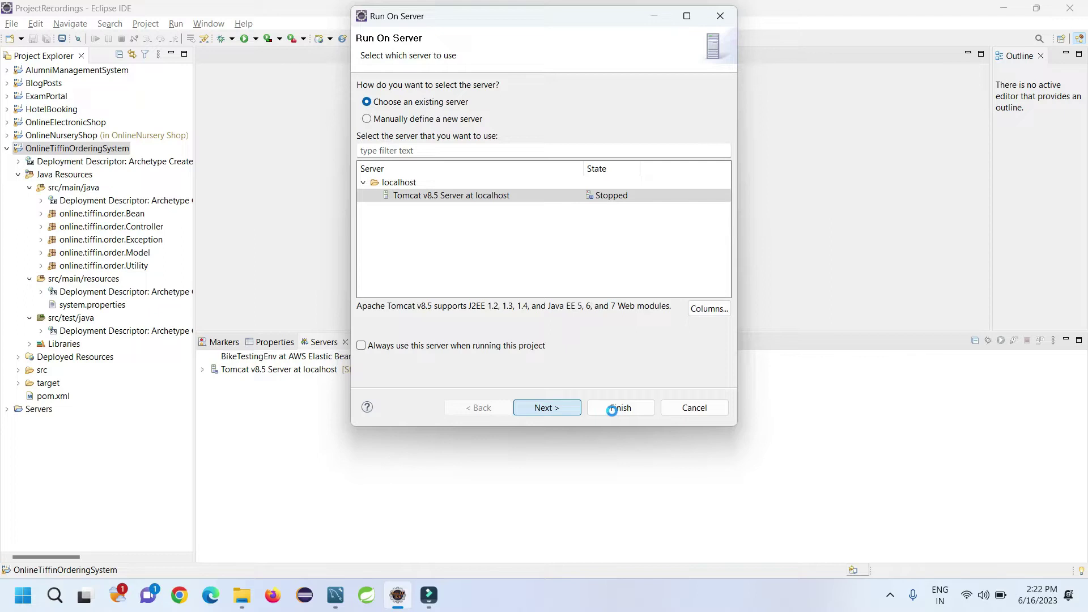
{"action": "left_click", "coordinate": [612, 408]}
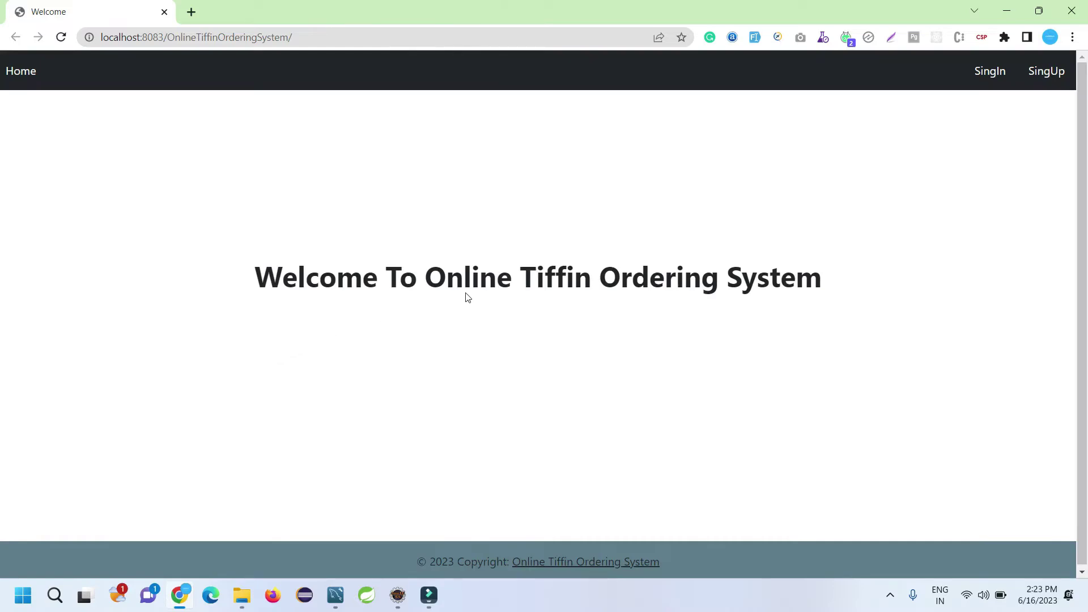
Step: Move between the site's home, login and registration pages, ending on User Registration
{"action": "left_click", "coordinate": [14, 71]}
{"action": "left_click", "coordinate": [995, 73]}
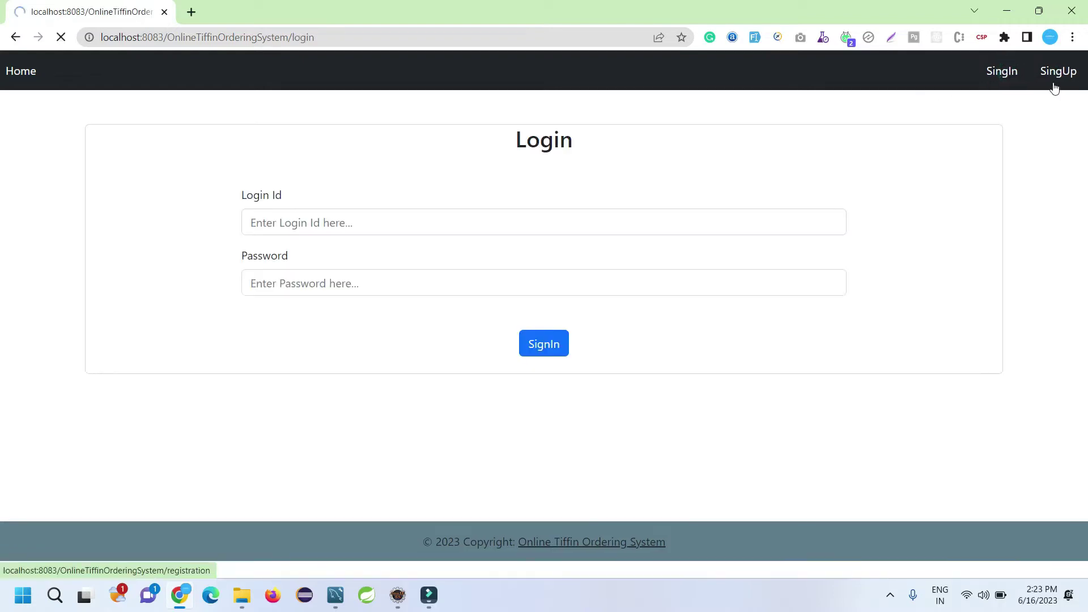
{"action": "left_click", "coordinate": [1057, 80]}
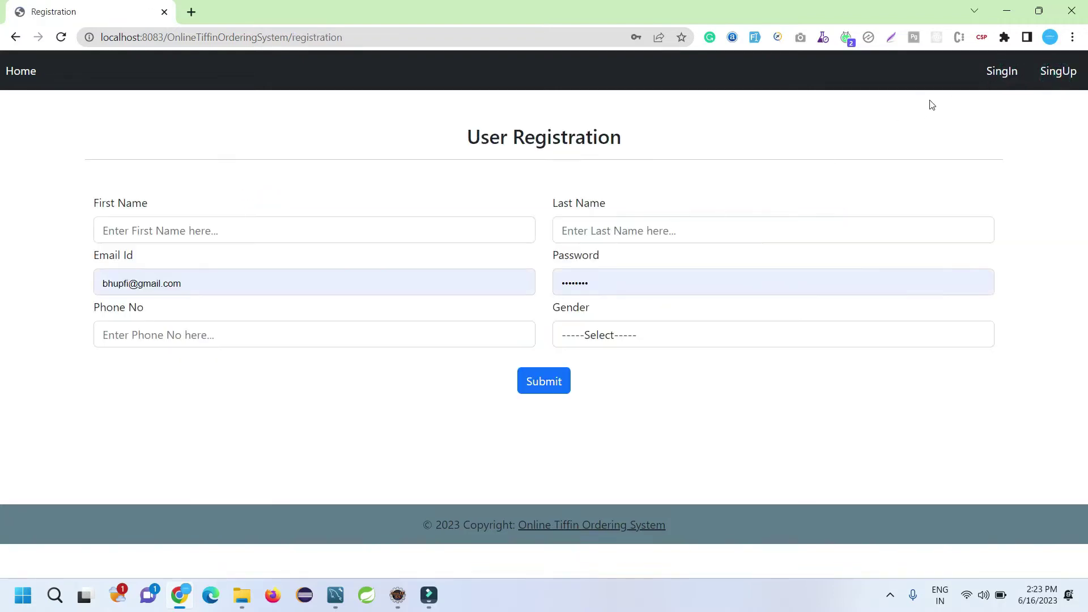
{"action": "left_click", "coordinate": [1003, 73]}
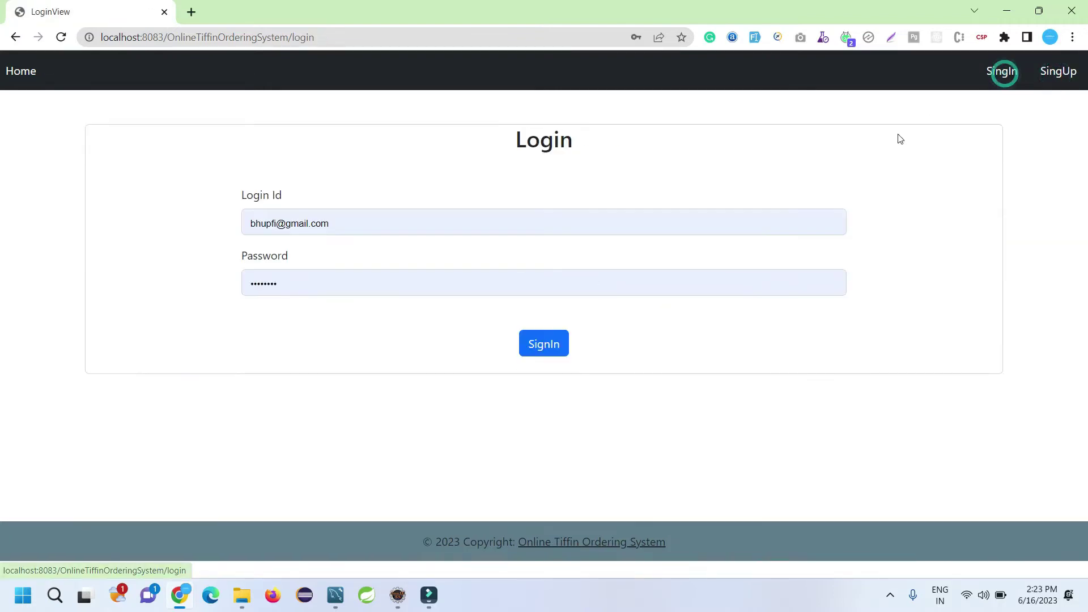
{"action": "left_click", "coordinate": [1054, 75]}
Step: Enter first name 'new', last name 'cus', and change the email's username part
{"action": "left_click", "coordinate": [166, 223]}
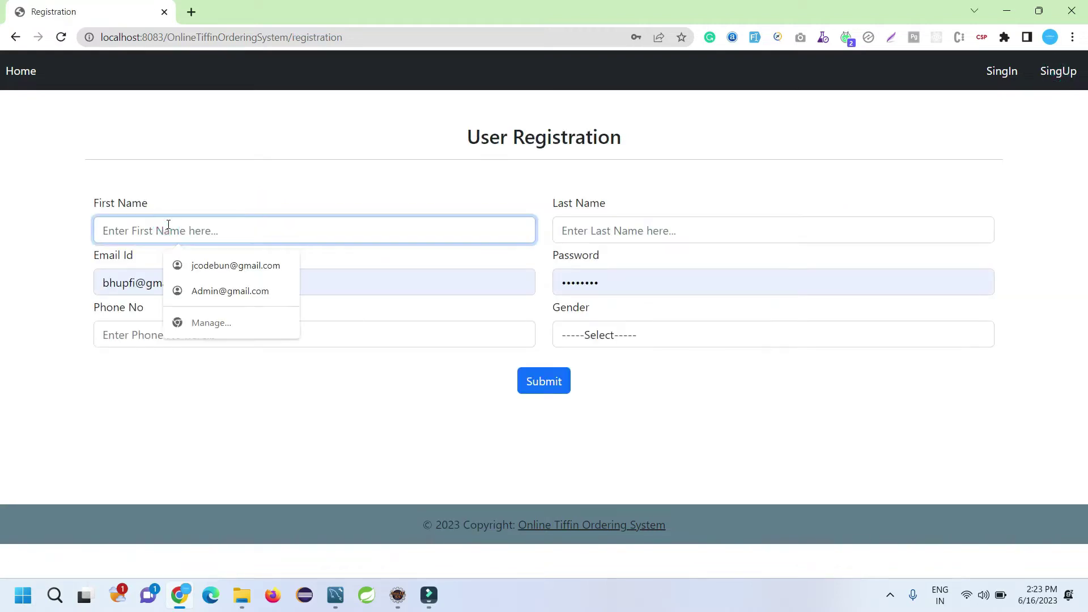
{"action": "type", "text": "new"}
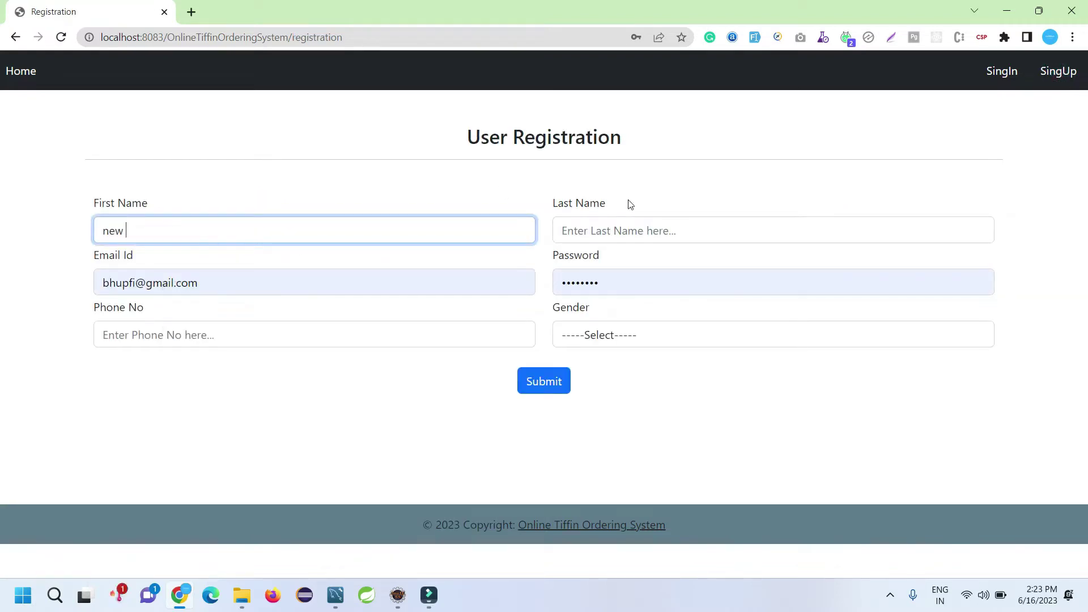
{"action": "left_click", "coordinate": [638, 234]}
{"action": "type", "text": "cus"}
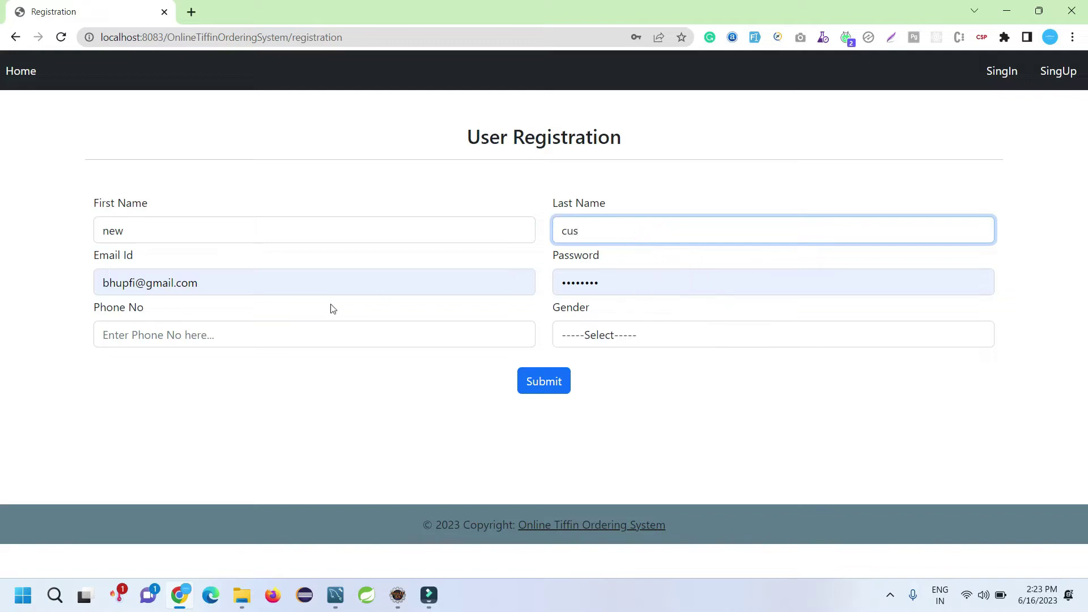
{"action": "left_click", "coordinate": [255, 285]}
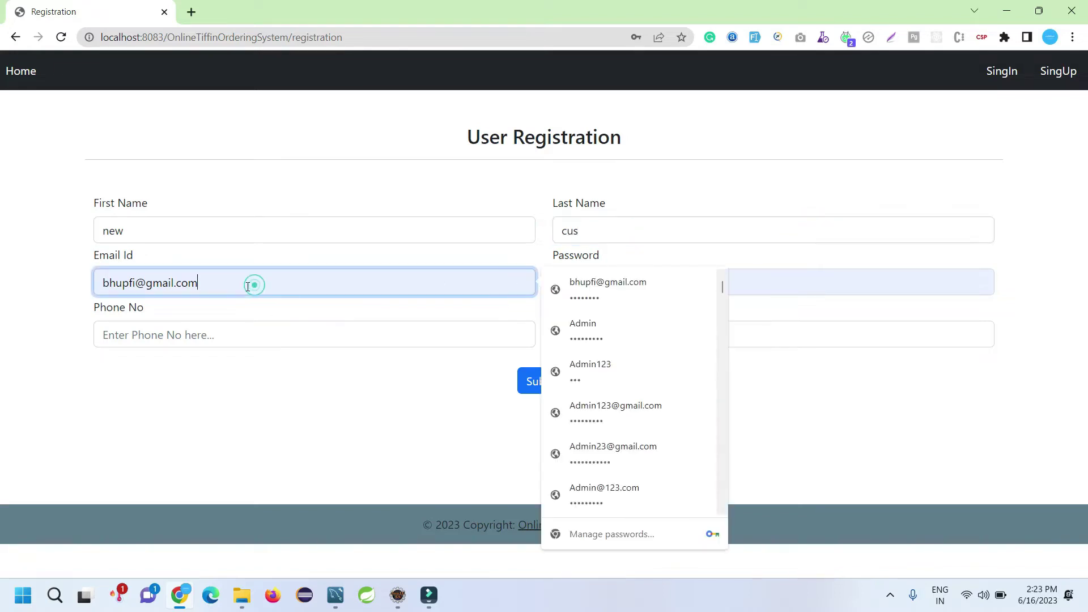
{"action": "double_click", "coordinate": [136, 286]}
{"action": "type", "text": "new cis"}
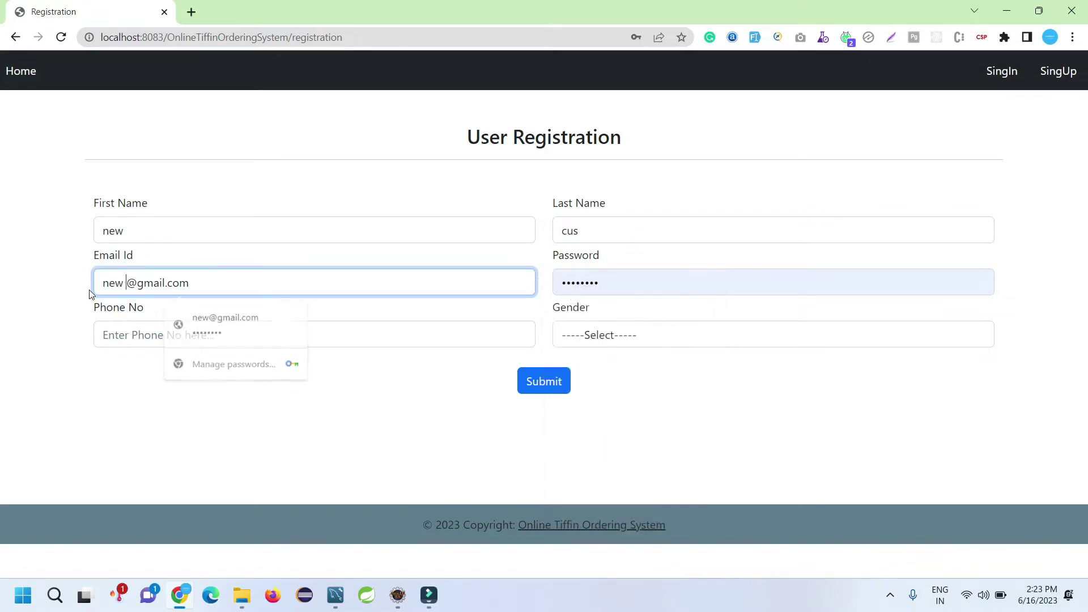
{"action": "key", "text": "BackSpace"}
{"action": "key", "text": "BackSpace"}
{"action": "key", "text": "BackSpace"}
{"action": "key", "text": "BackSpace"}
{"action": "type", "text": "cus"}
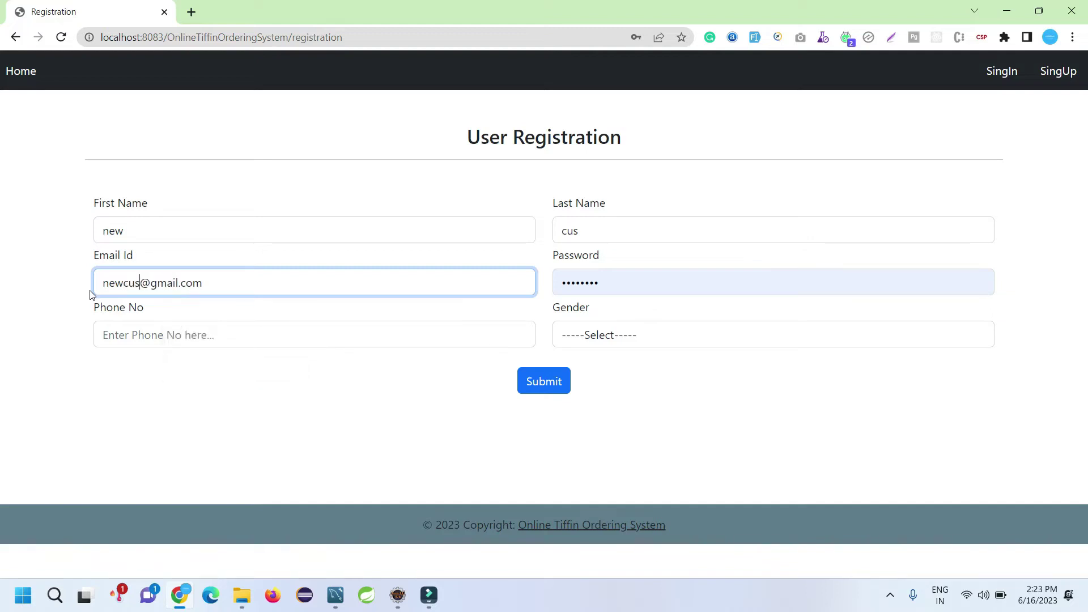
Step: Replace the password, autofill the phone number, choose Male, and submit the registration
{"action": "left_click", "coordinate": [702, 279]}
{"action": "key", "text": "ctrl+a"}
{"action": "key", "text": "BackSpace"}
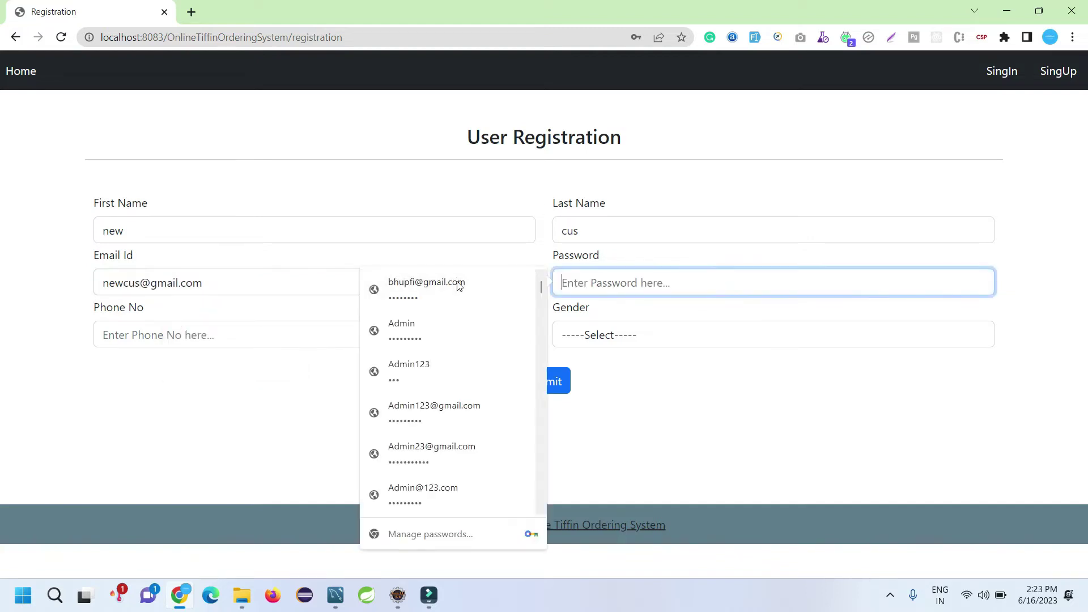
{"action": "type", "text": "1234"}
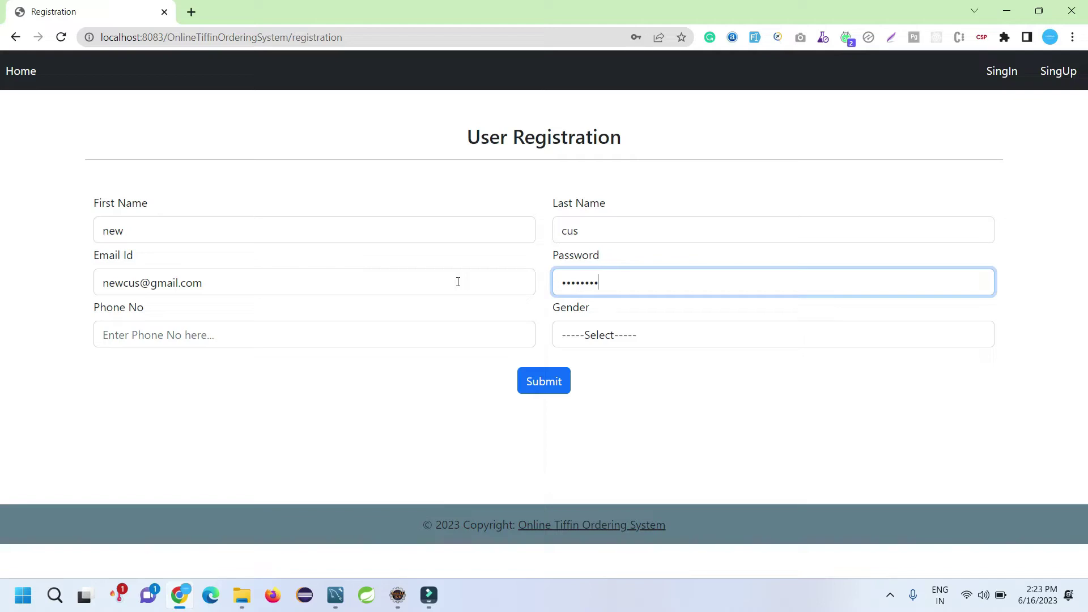
{"action": "left_click", "coordinate": [225, 340]}
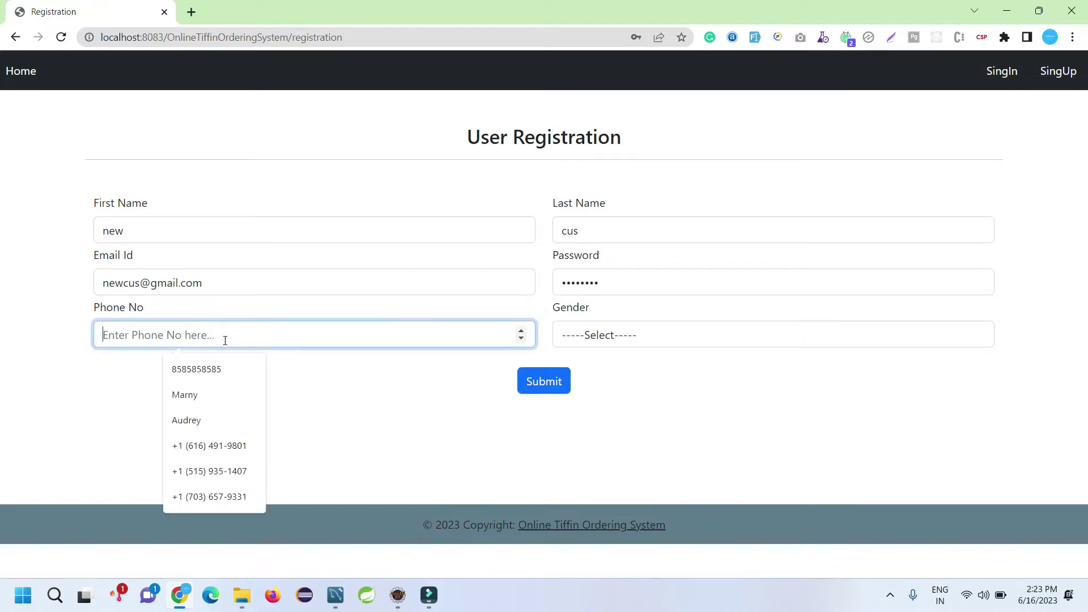
{"action": "left_click", "coordinate": [187, 369]}
{"action": "left_click", "coordinate": [576, 335]}
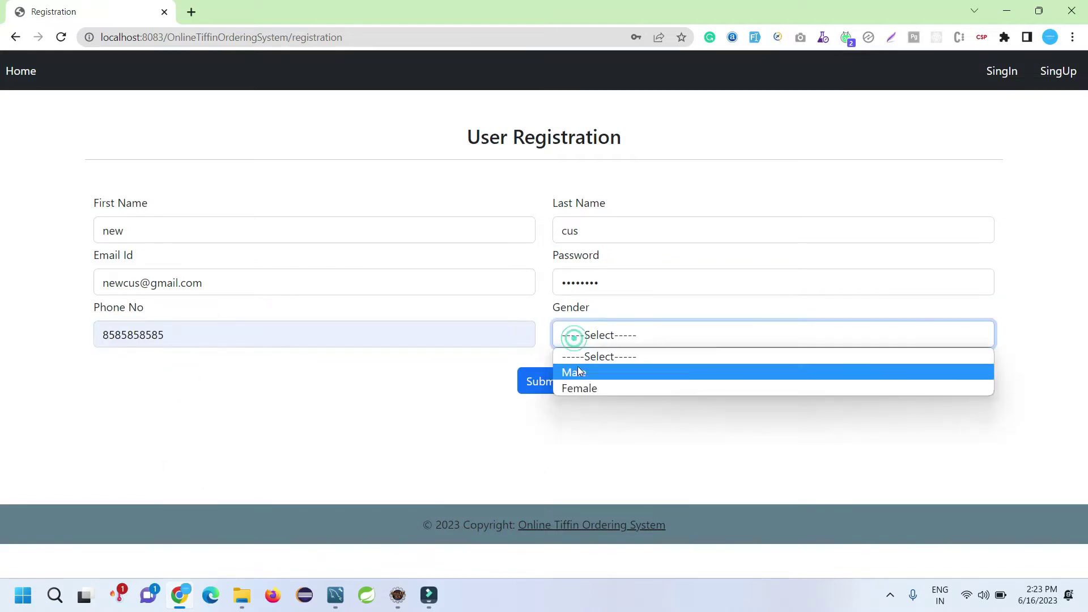
{"action": "left_click", "coordinate": [578, 369]}
{"action": "left_click", "coordinate": [536, 387]}
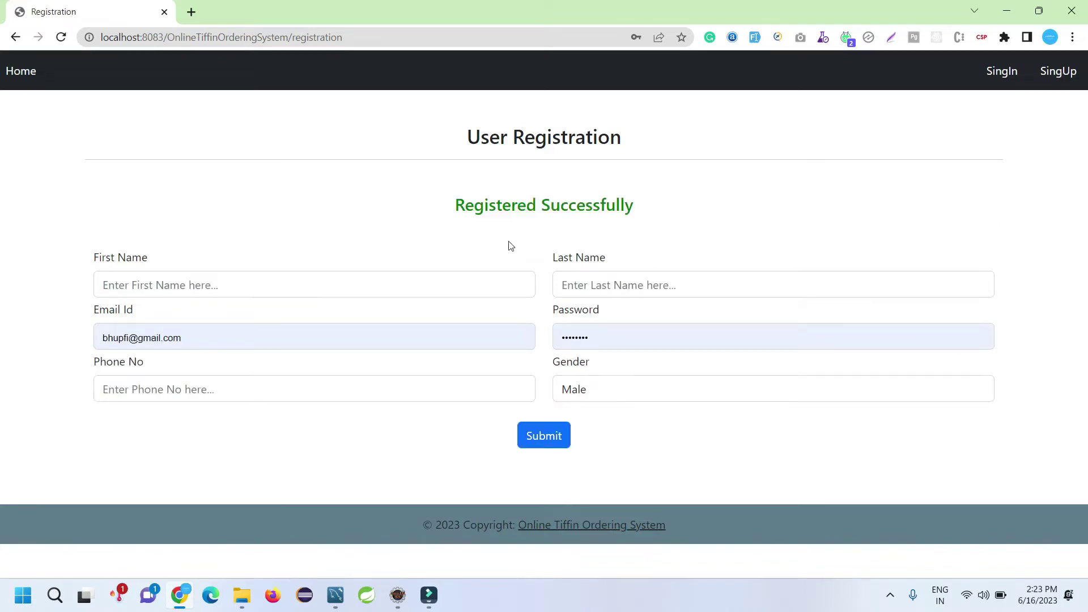
{"action": "left_click_drag", "start_coordinate": [462, 204], "coordinate": [627, 200]}
Step: Re-run the user table query to show the new customer, then open the site's Login page
{"action": "left_click", "coordinate": [336, 595]}
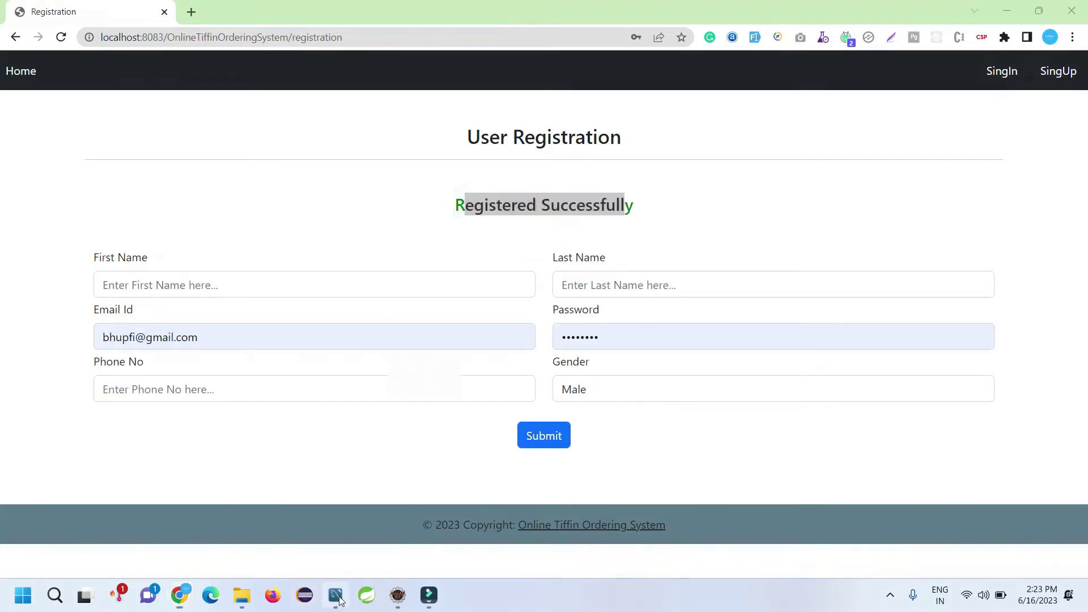
{"action": "left_click", "coordinate": [205, 100]}
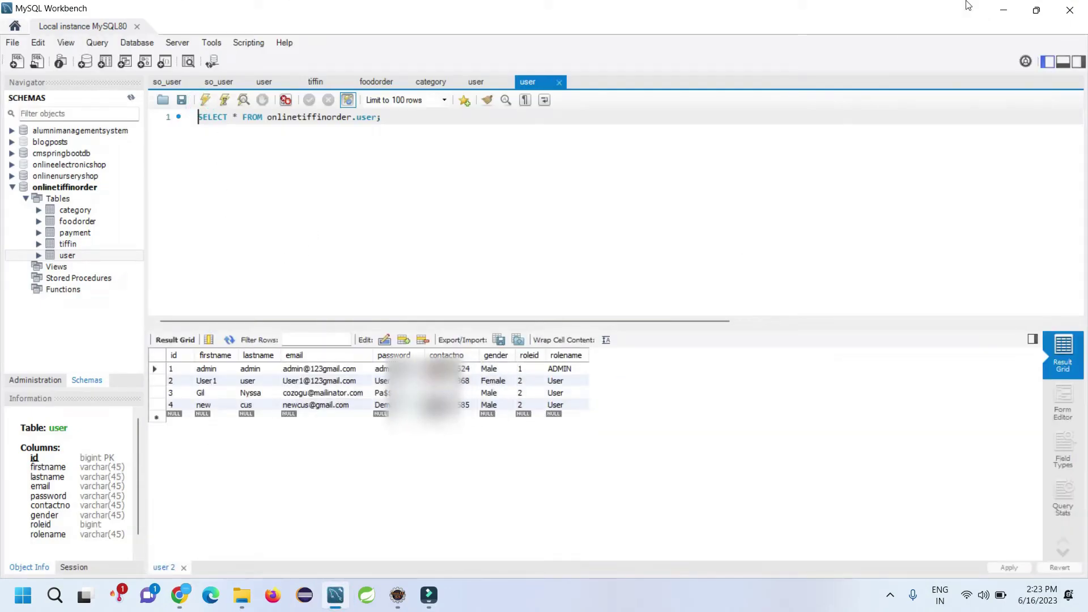
{"action": "left_click", "coordinate": [1004, 10]}
{"action": "left_click", "coordinate": [995, 74]}
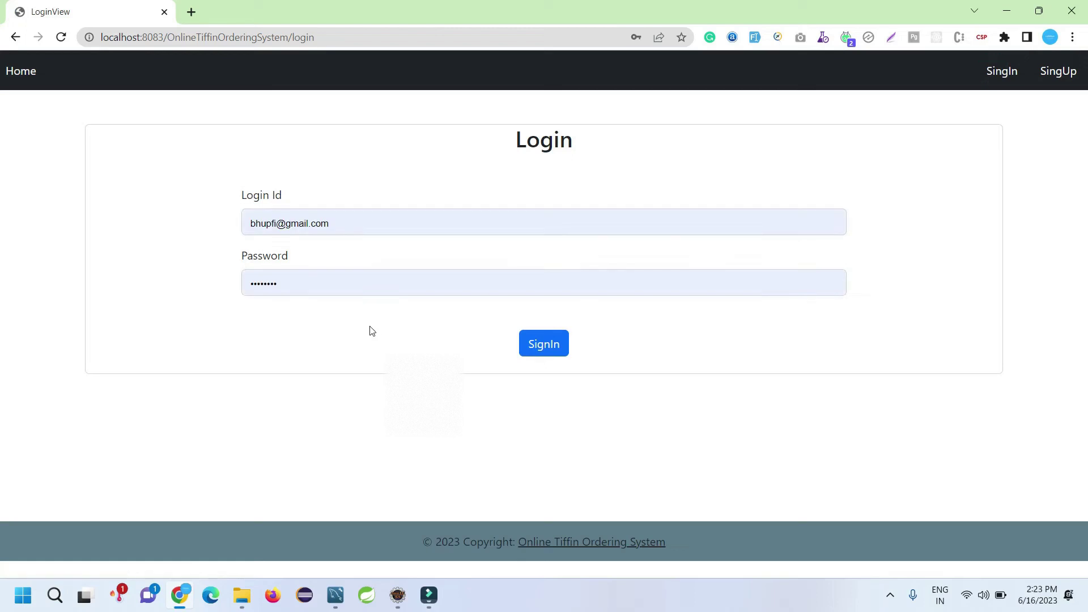
Step: Copy the admin's email address from the user table results
{"action": "left_click", "coordinate": [336, 595]}
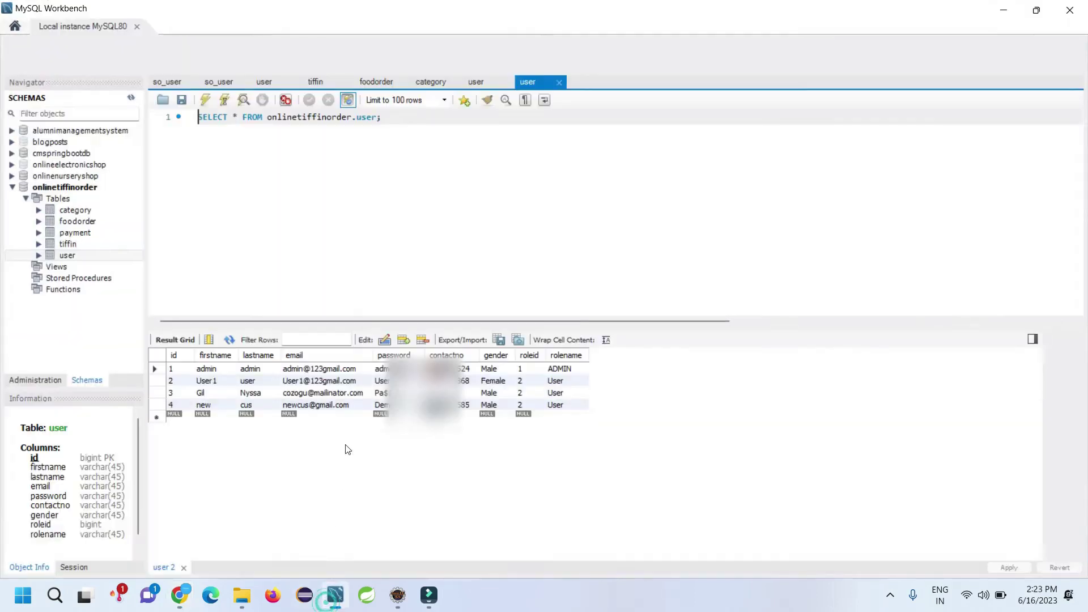
{"action": "left_click", "coordinate": [312, 373]}
{"action": "double_click", "coordinate": [313, 374]}
{"action": "key", "text": "ctrl+c"}
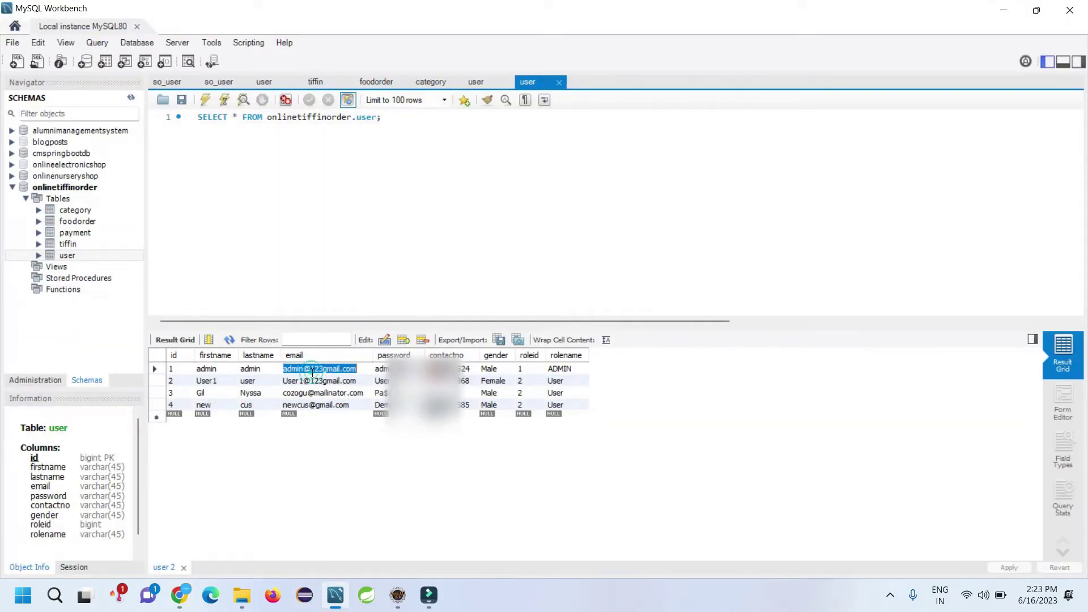
{"action": "key", "text": "alt+Tab"}
Step: Paste the admin email into the Login Id field
{"action": "triple_click", "coordinate": [422, 242]}
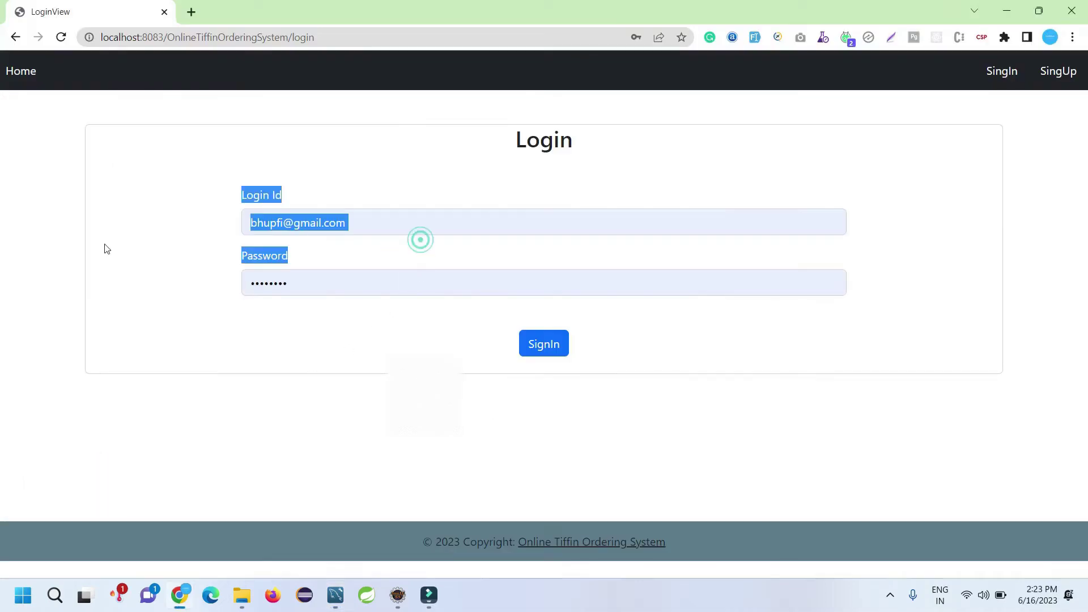
{"action": "left_click", "coordinate": [379, 213]}
{"action": "key", "text": "ctrl+a"}
{"action": "key", "text": "ctrl+v"}
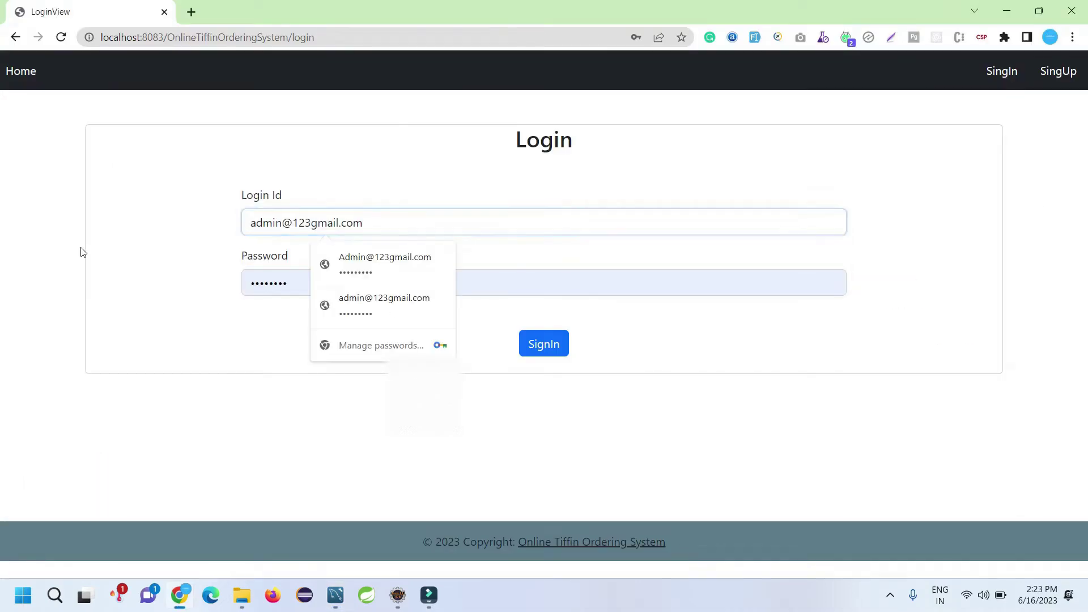
{"action": "key", "text": "alt+Tab"}
{"action": "left_click", "coordinate": [385, 368]}
{"action": "key", "text": "alt+Tab"}
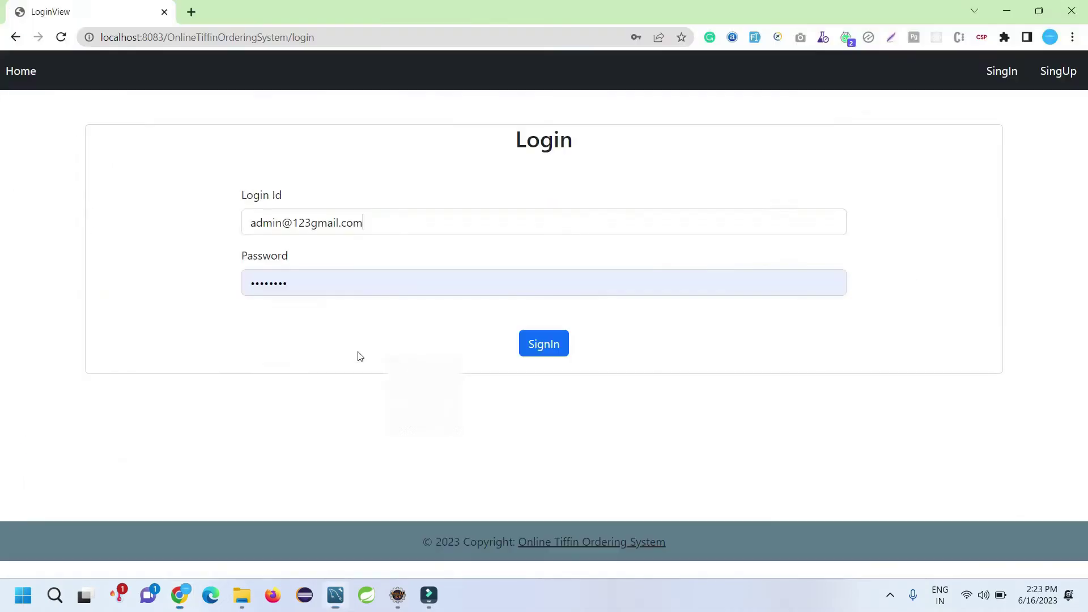
Step: Enter the admin password, sign in, and check the User List's four accounts
{"action": "double_click", "coordinate": [303, 288]}
{"action": "key", "text": "ctrl+v"}
{"action": "left_click", "coordinate": [536, 342]}
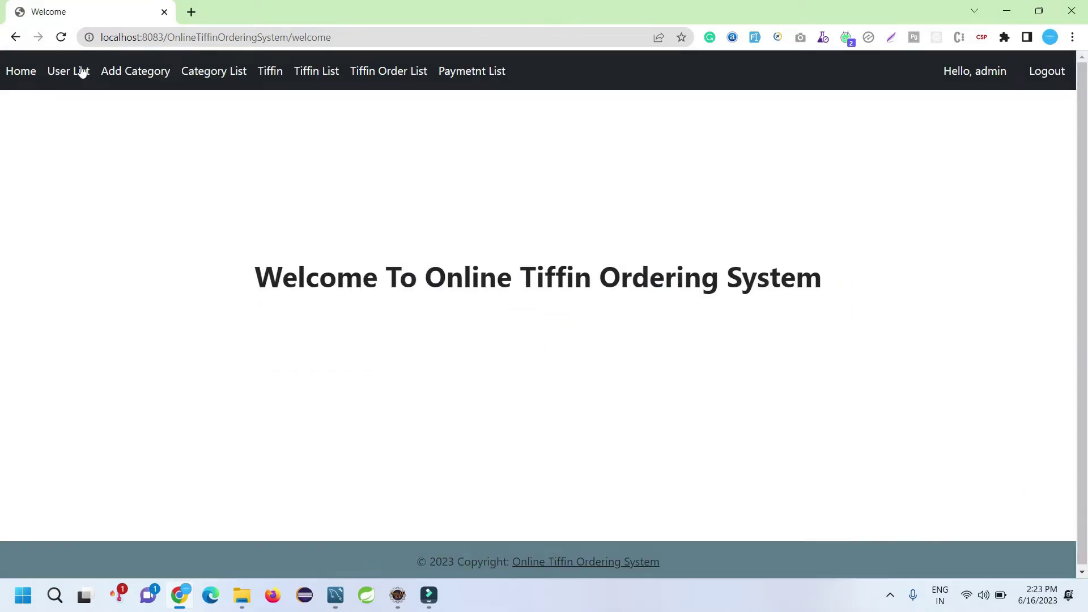
{"action": "left_click", "coordinate": [83, 71]}
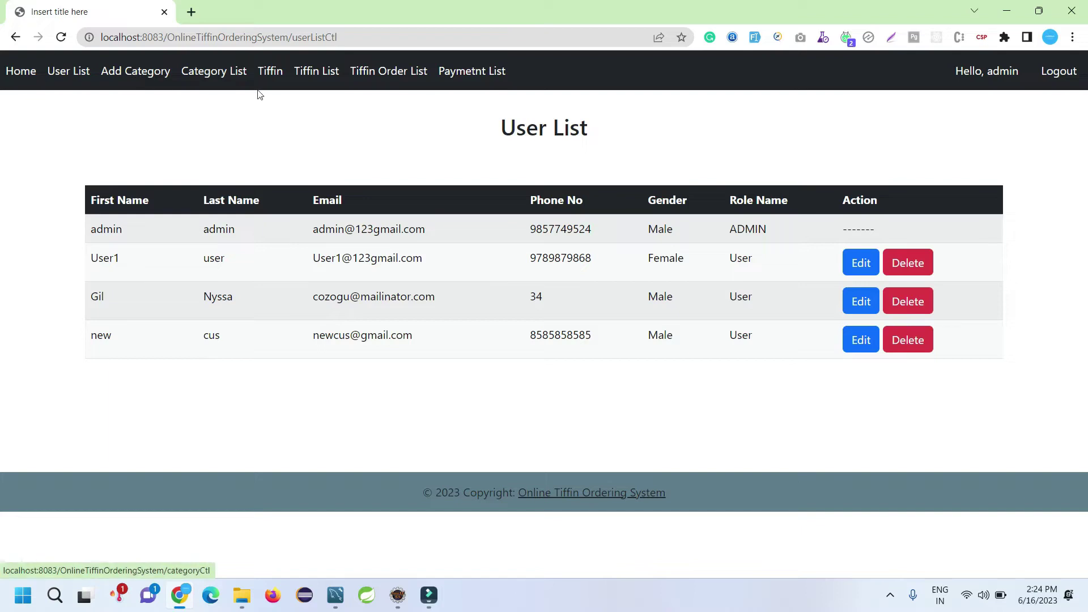
{"action": "left_click", "coordinate": [142, 73]}
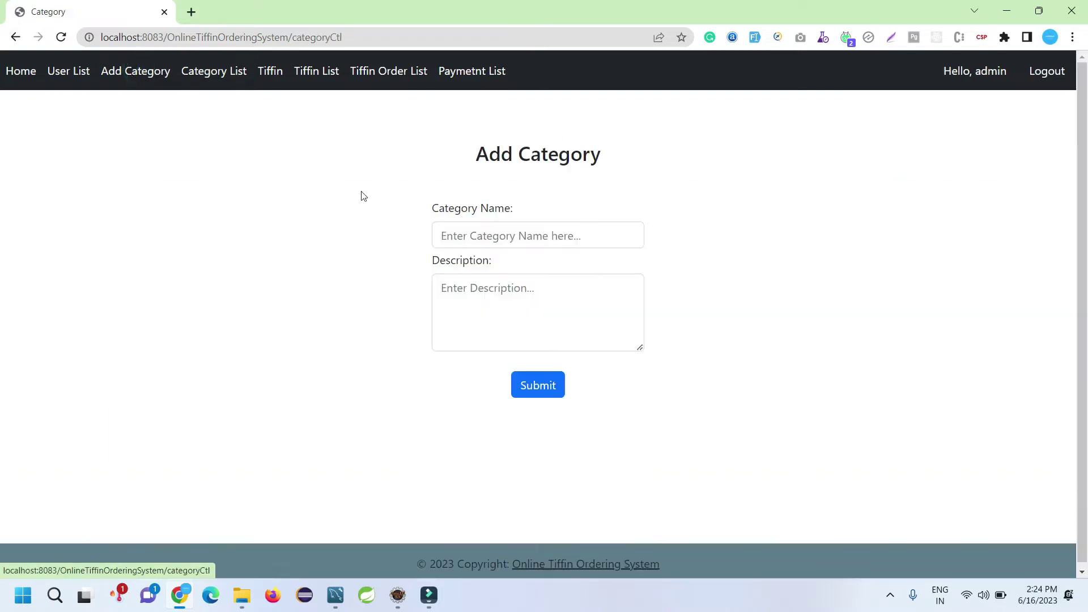
Step: Submit category 'new cat' with description 'ytr ty' and verify it in the Category List
{"action": "left_click", "coordinate": [496, 235]}
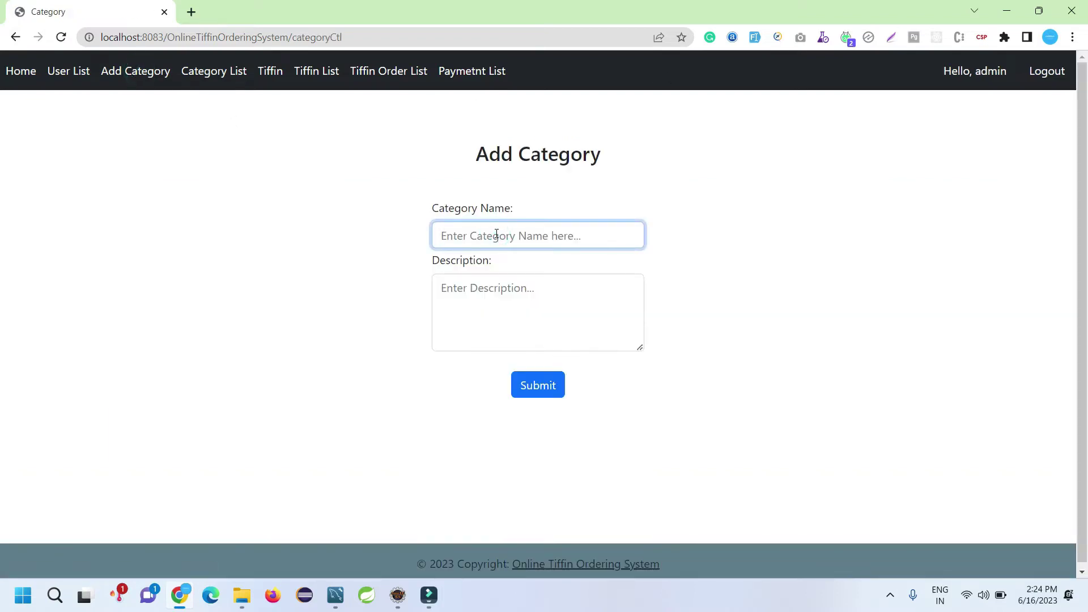
{"action": "type", "text": "new cat"}
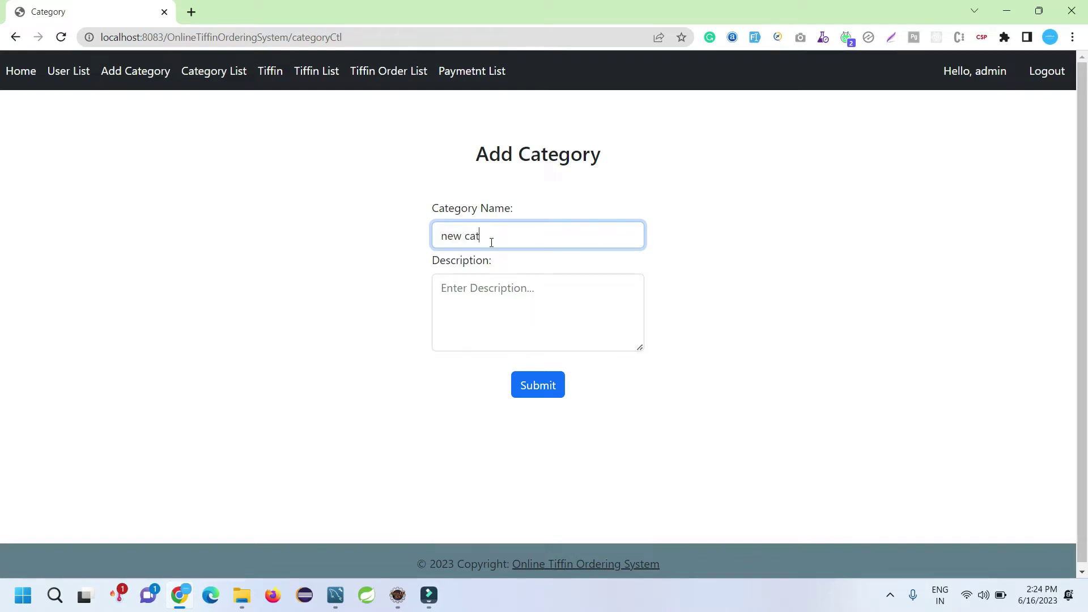
{"action": "left_click", "coordinate": [492, 298]}
{"action": "type", "text": "ytr ty"}
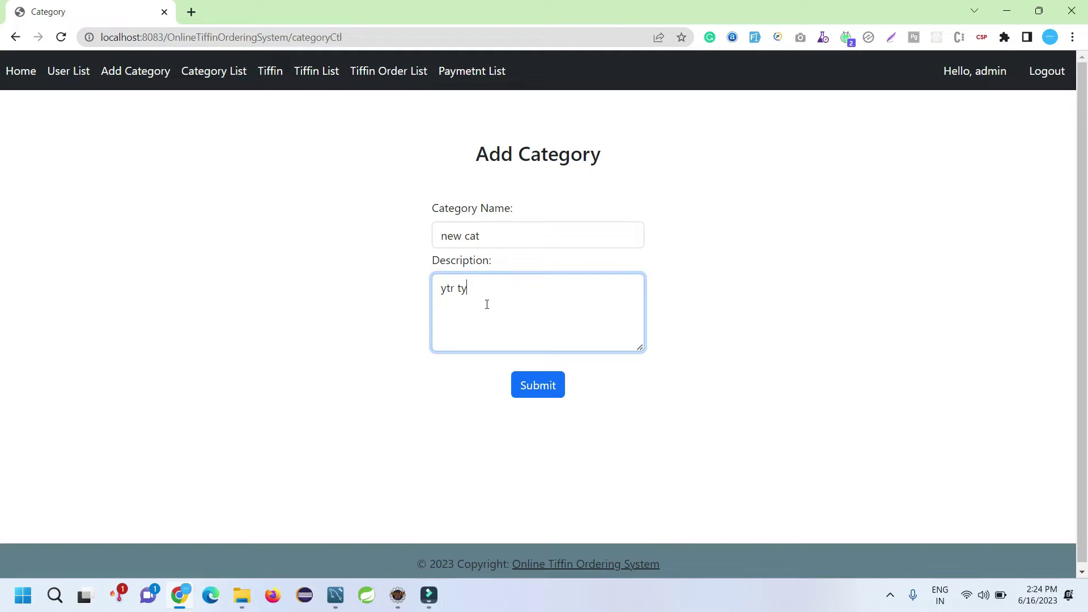
{"action": "left_click", "coordinate": [530, 391]}
{"action": "left_click_drag", "start_coordinate": [364, 146], "coordinate": [723, 93]}
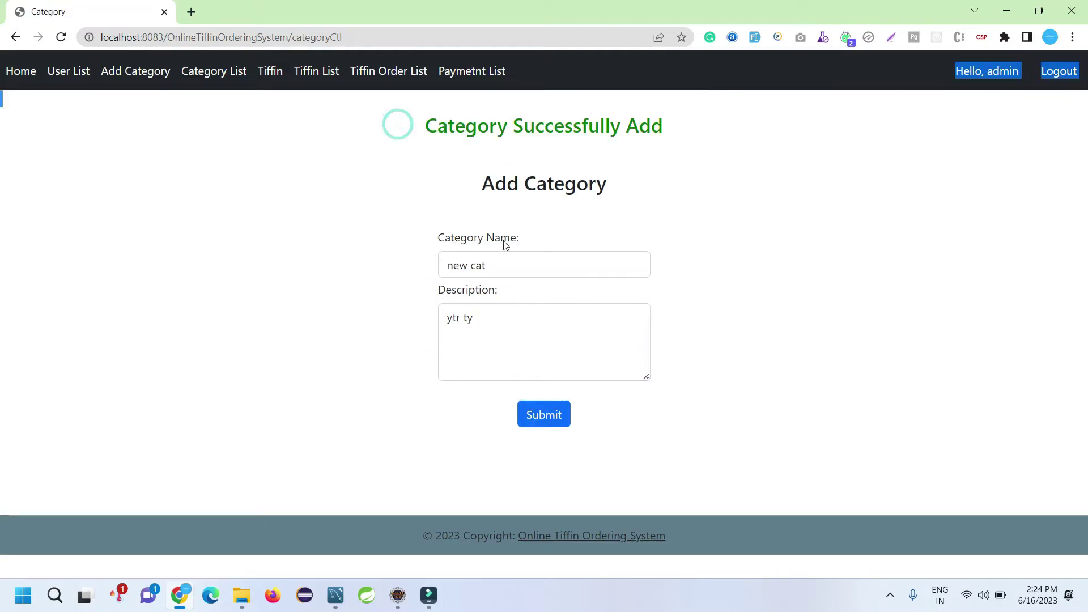
{"action": "left_click", "coordinate": [229, 73]}
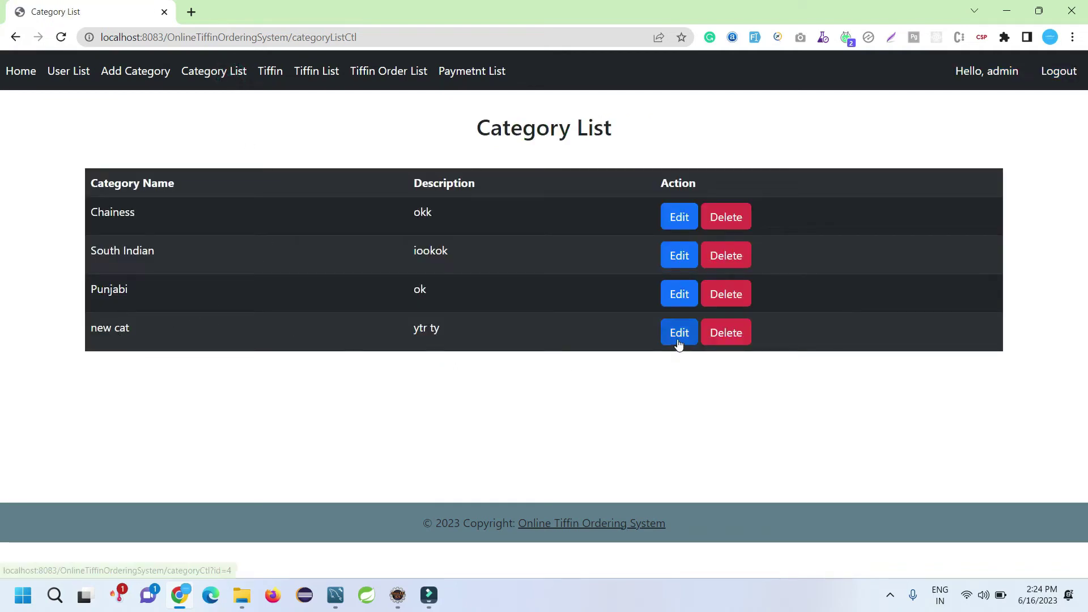
{"action": "left_click", "coordinate": [270, 71]}
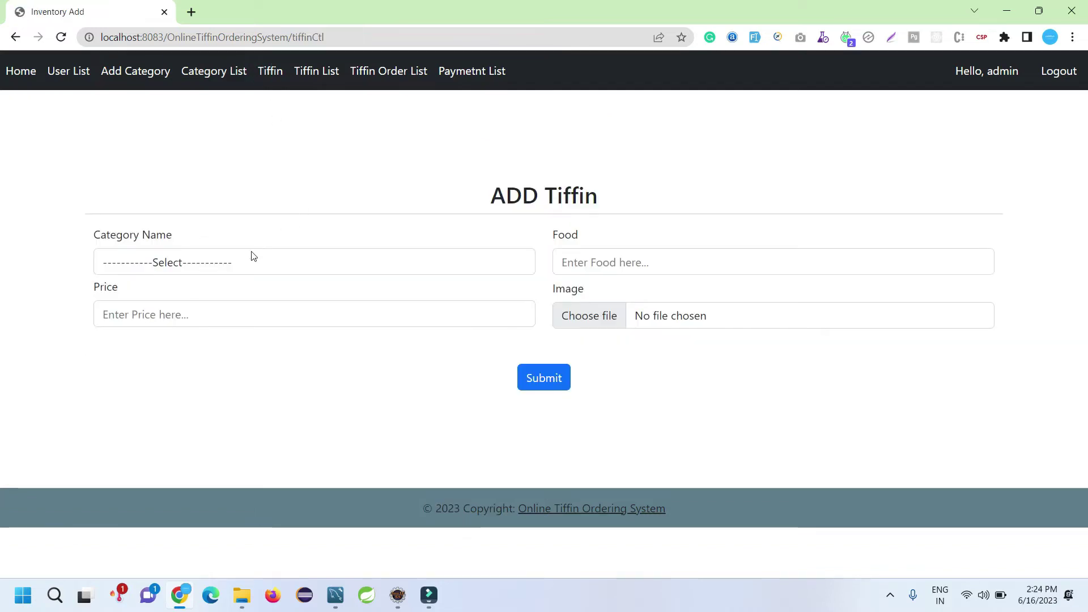
Step: Fill the ADD Tiffin form with category new cat, price 500 and food 'gh ghh ghgfh'
{"action": "left_click", "coordinate": [225, 264]}
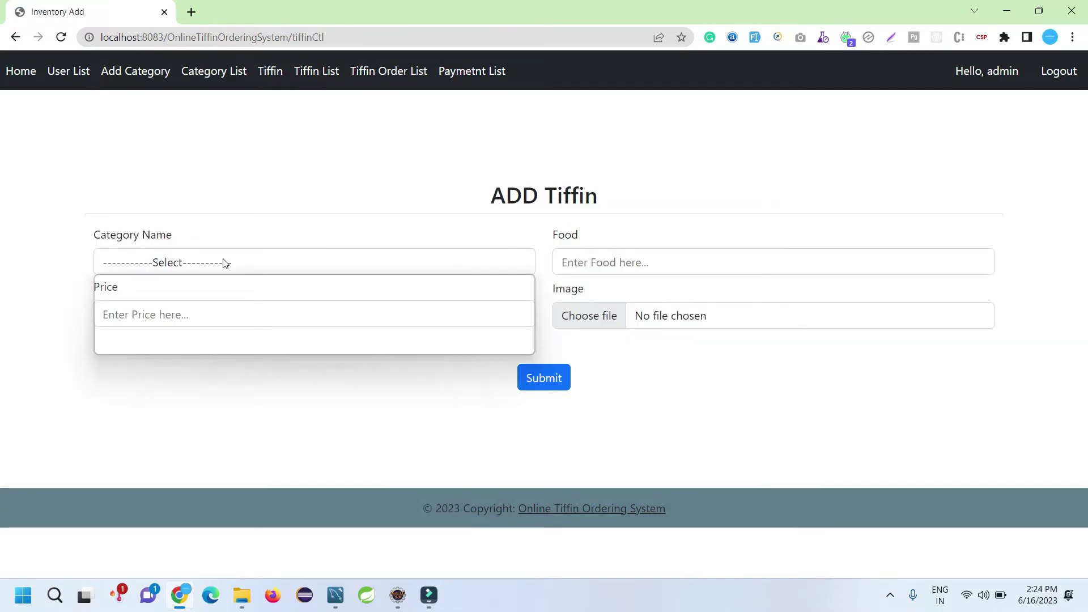
{"action": "left_click", "coordinate": [188, 314]}
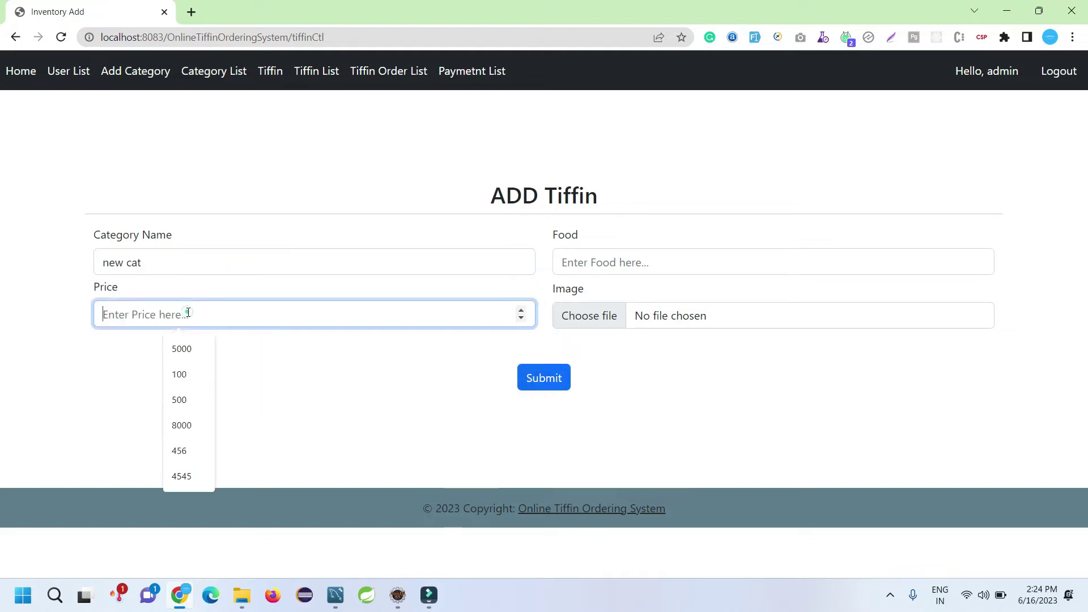
{"action": "left_click", "coordinate": [195, 398]}
{"action": "left_click", "coordinate": [646, 265]}
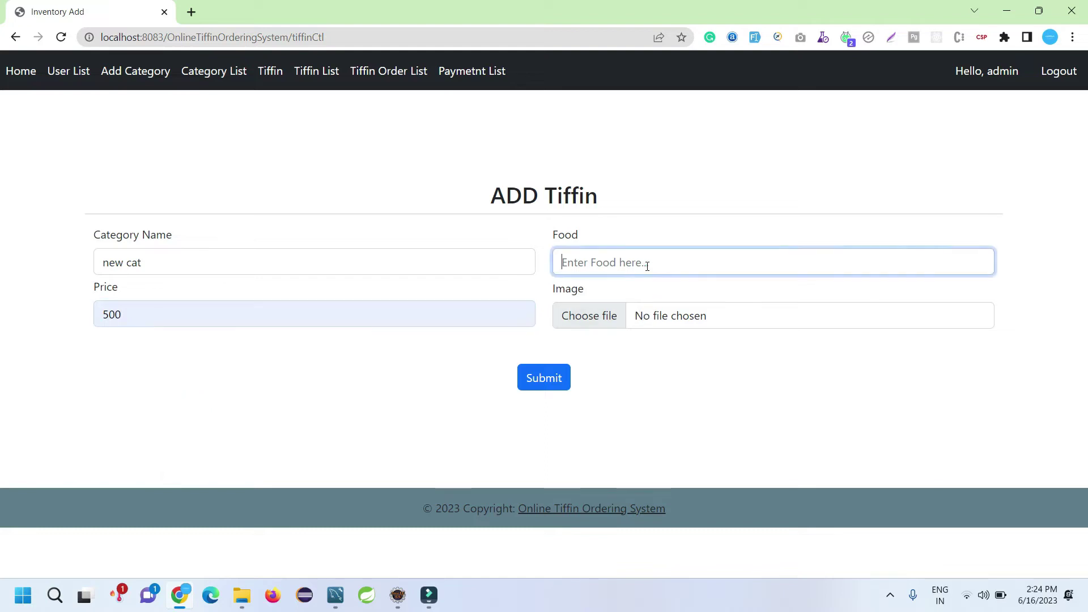
{"action": "type", "text": "gh ghh gh"}
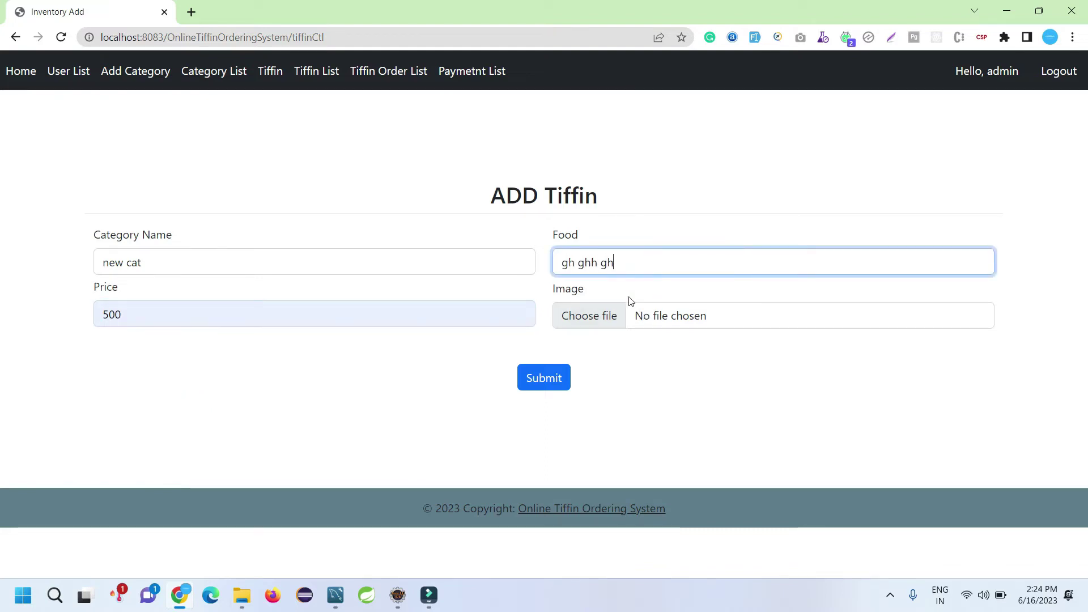
{"action": "type", "text": "gfh hr"}
Step: Attach the Canteen Management project in java image and submit the new tiffin
{"action": "left_click", "coordinate": [602, 322]}
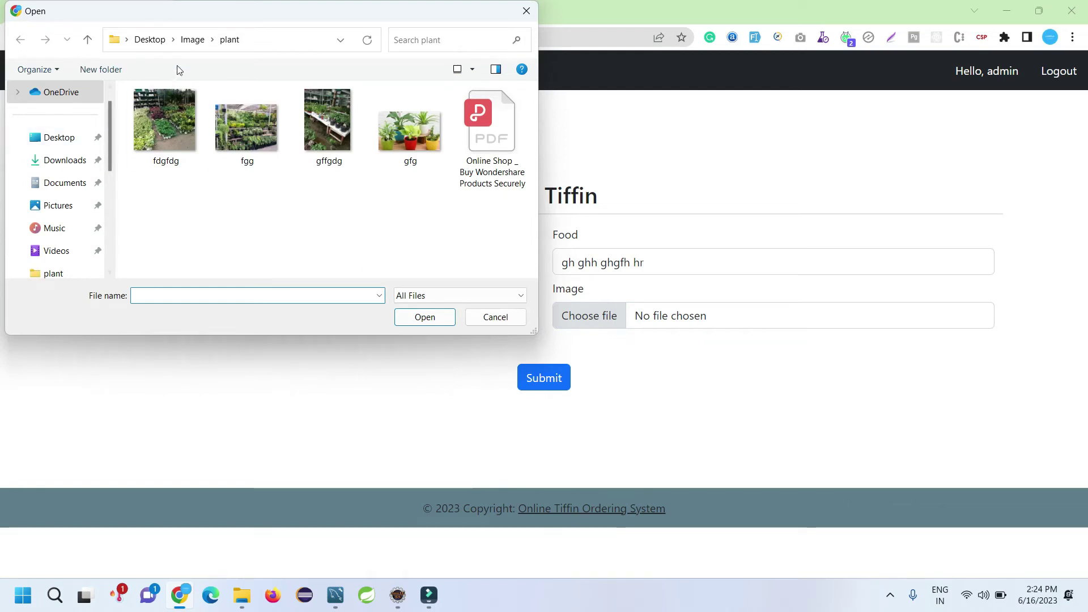
{"action": "left_click", "coordinate": [191, 42]}
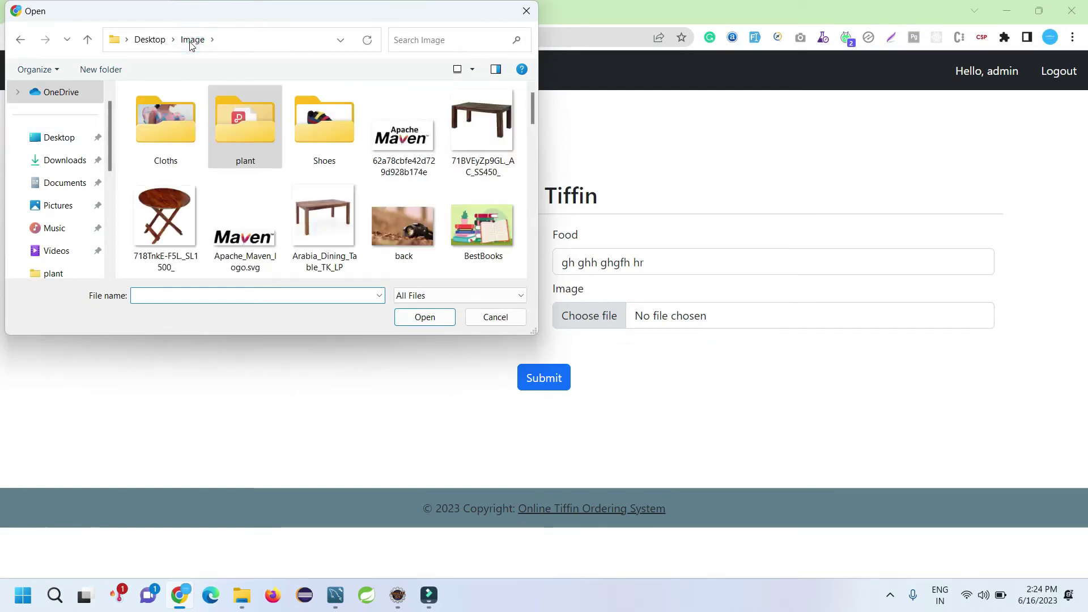
{"action": "scroll", "coordinate": [214, 117], "scroll_direction": "down", "scroll_amount": 5}
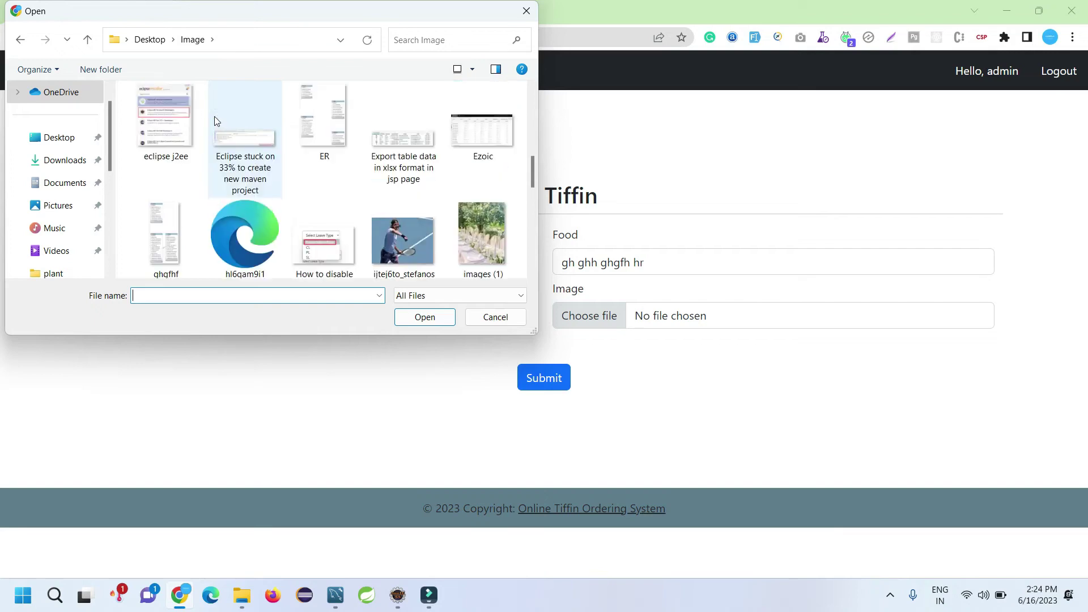
{"action": "left_click", "coordinate": [261, 146]}
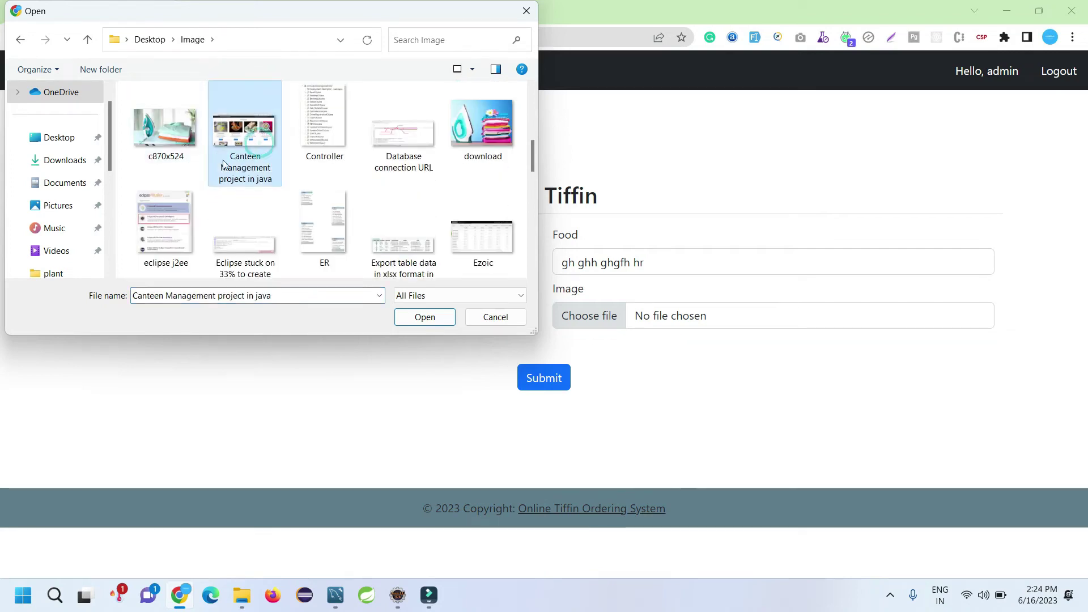
{"action": "left_click", "coordinate": [426, 322]}
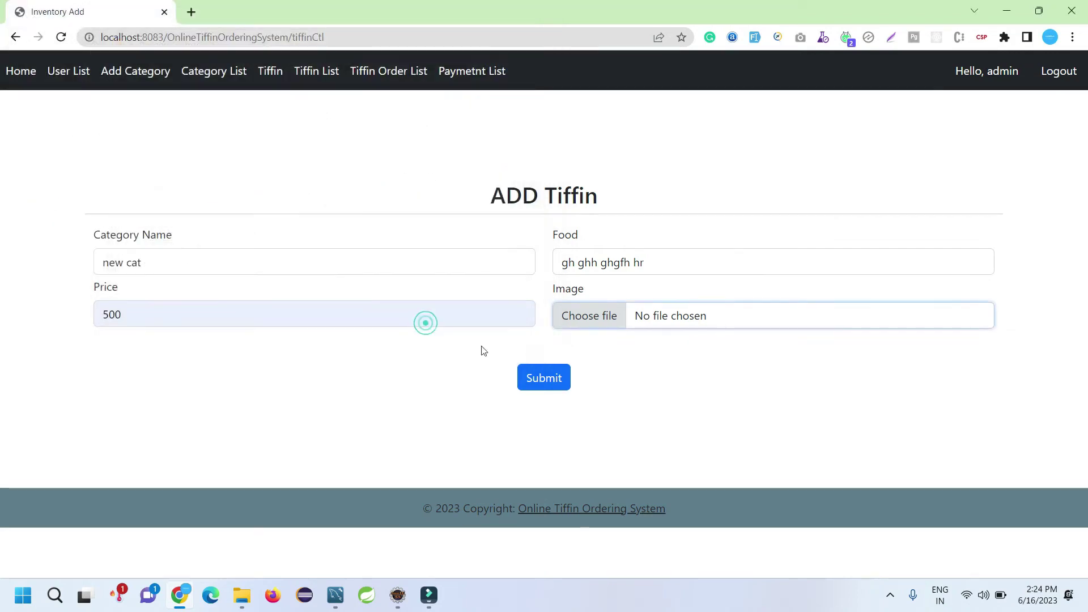
{"action": "left_click", "coordinate": [541, 382]}
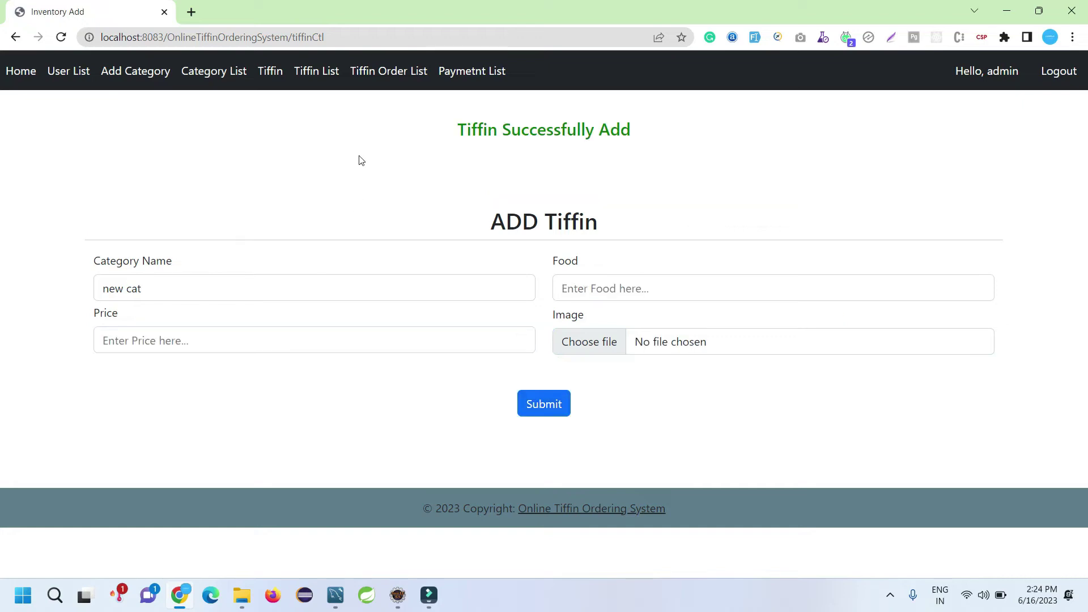
{"action": "left_click", "coordinate": [375, 70]}
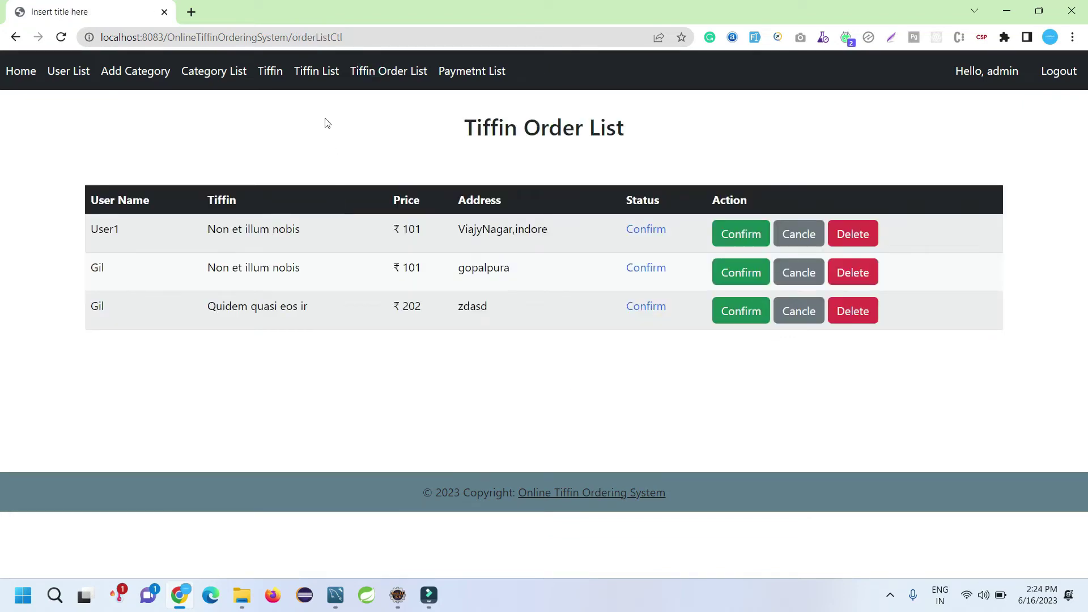
Step: Delete the ₹200 Momos tiffin from the Tiffin List
{"action": "left_click", "coordinate": [315, 71]}
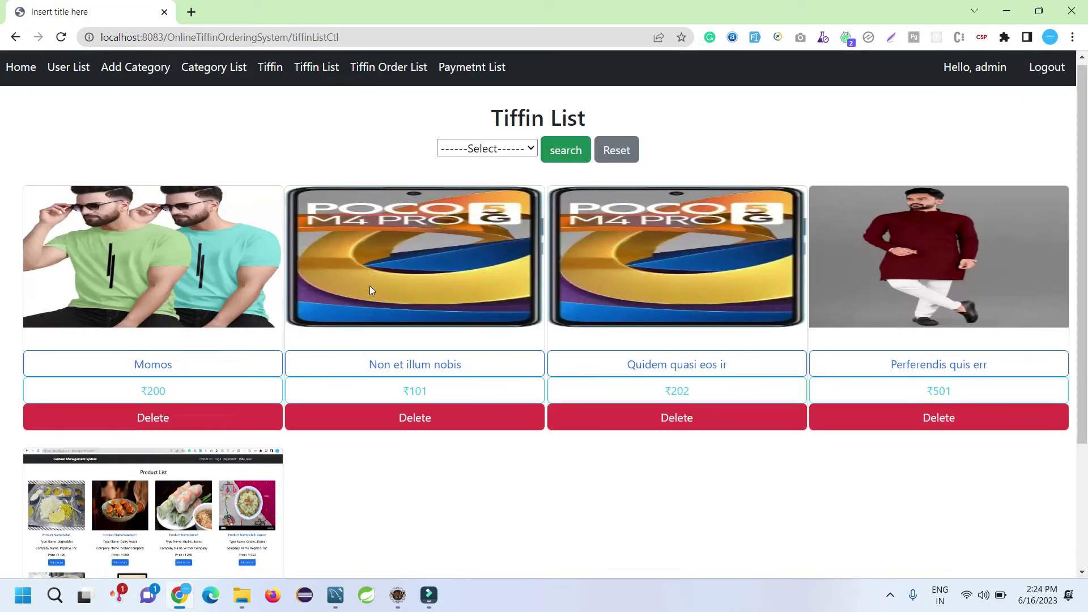
{"action": "scroll", "coordinate": [365, 286], "scroll_direction": "down", "scroll_amount": 3}
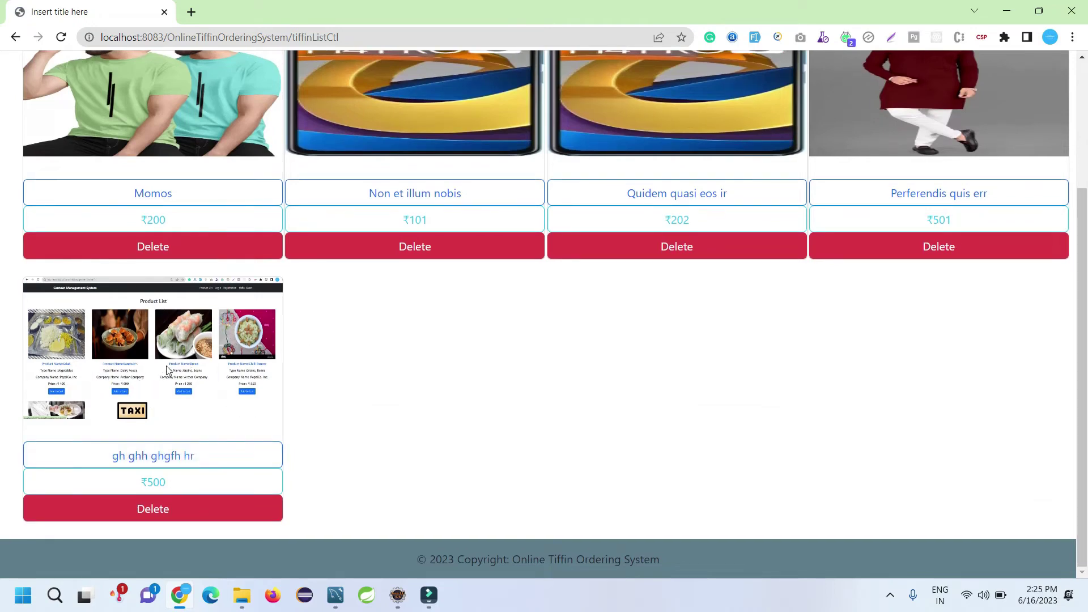
{"action": "scroll", "coordinate": [169, 373], "scroll_direction": "up", "scroll_amount": 1}
{"action": "scroll", "coordinate": [170, 244], "scroll_direction": "down", "scroll_amount": 1}
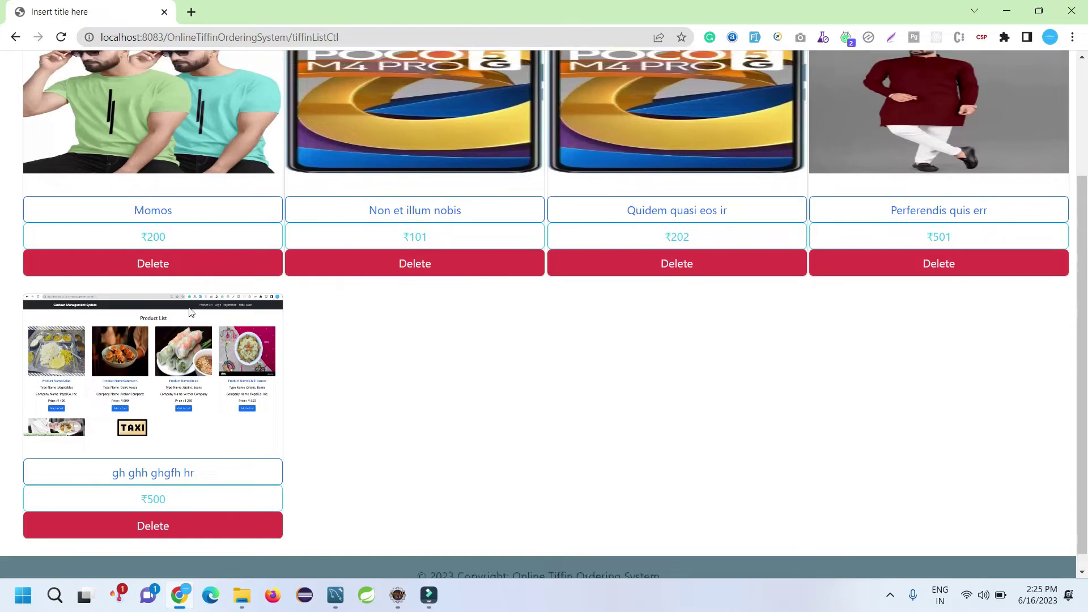
{"action": "scroll", "coordinate": [179, 182], "scroll_direction": "up", "scroll_amount": 1}
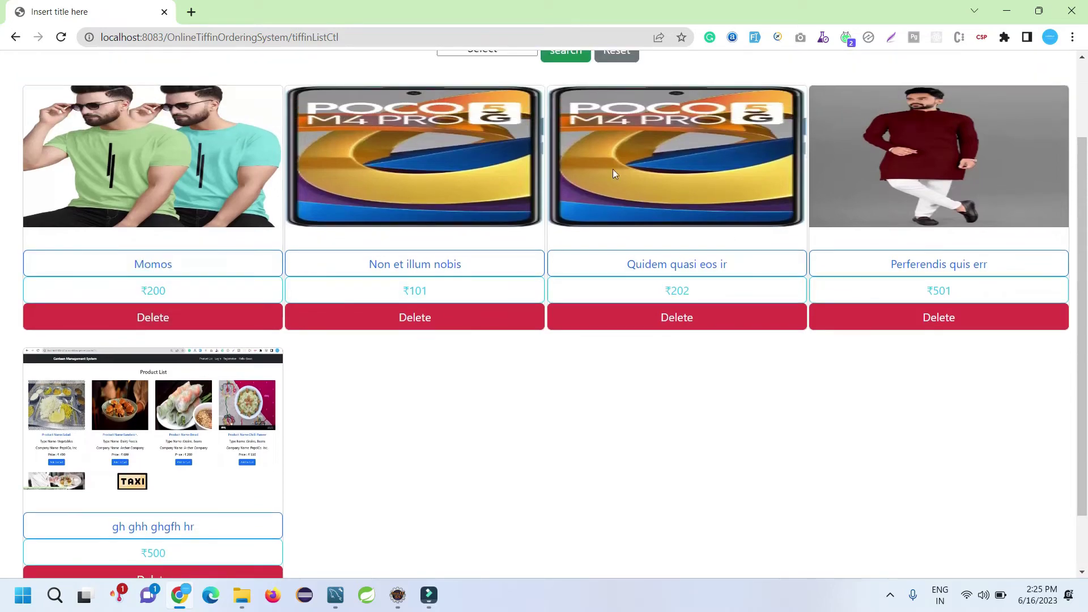
{"action": "scroll", "coordinate": [433, 224], "scroll_direction": "down", "scroll_amount": 1}
{"action": "scroll", "coordinate": [187, 251], "scroll_direction": "up", "scroll_amount": 2}
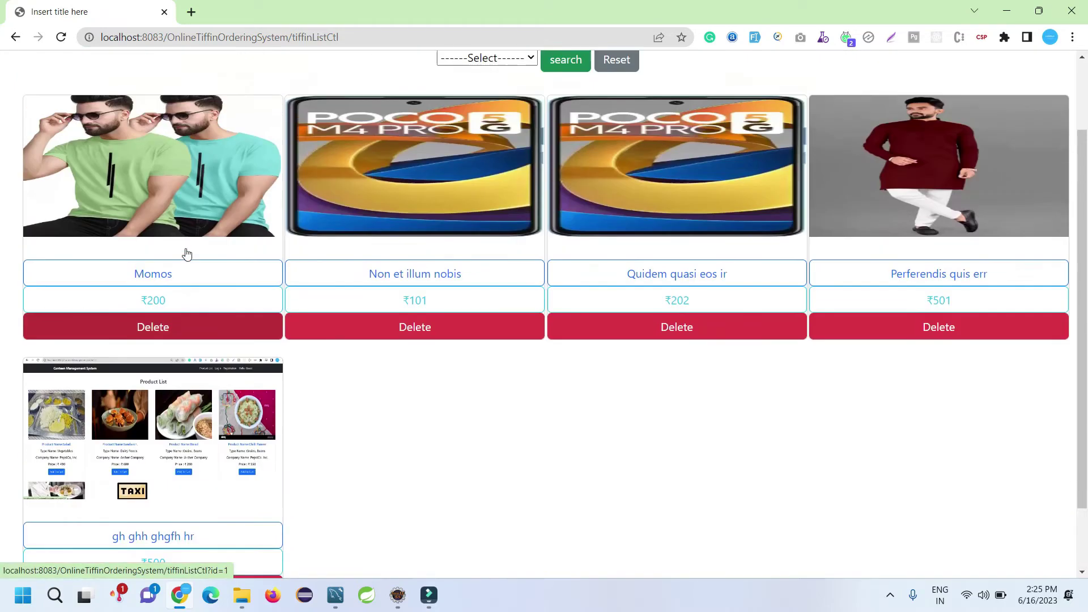
{"action": "scroll", "coordinate": [167, 315], "scroll_direction": "down", "scroll_amount": 1}
{"action": "left_click", "coordinate": [168, 315]}
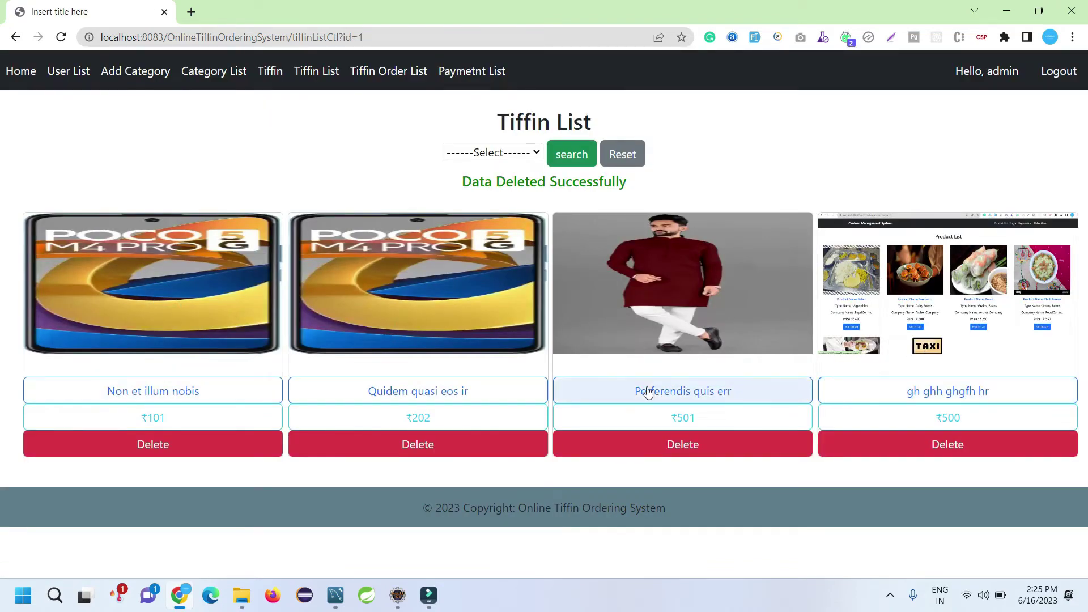
{"action": "left_click", "coordinate": [520, 152]}
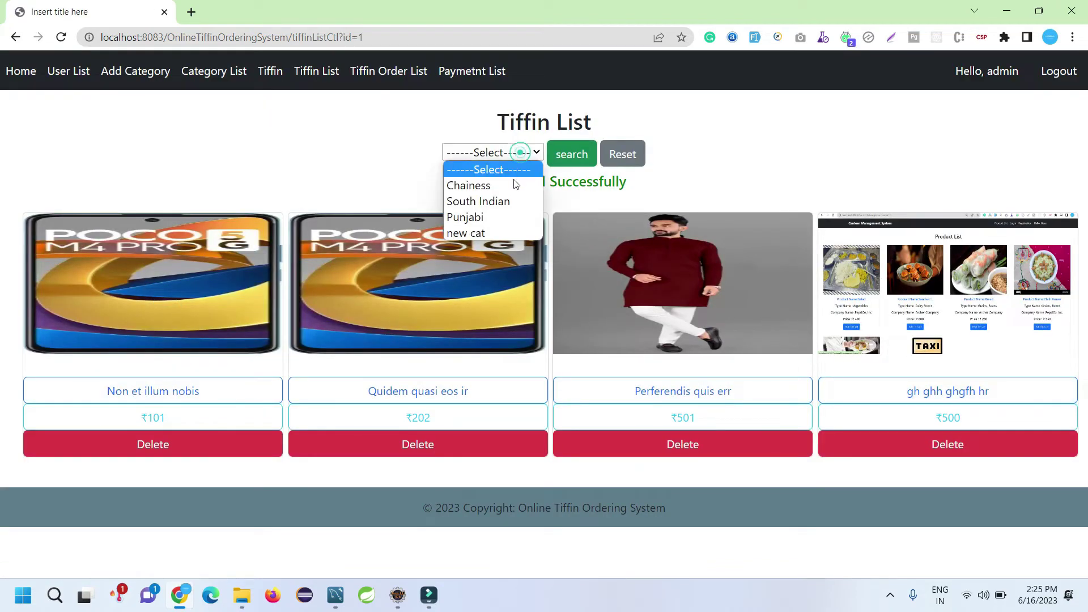
Step: Filter the tiffin list by the new cat category, then by Chainess
{"action": "left_click", "coordinate": [481, 233]}
{"action": "left_click", "coordinate": [570, 153]}
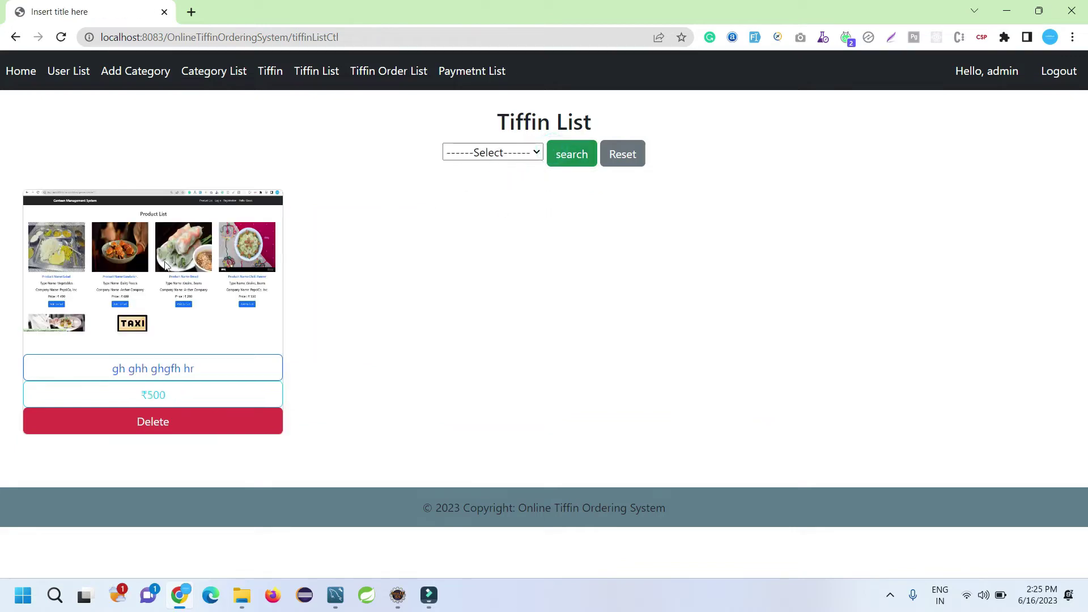
{"action": "left_click", "coordinate": [522, 152]}
{"action": "left_click", "coordinate": [481, 234]}
{"action": "left_click", "coordinate": [570, 154]}
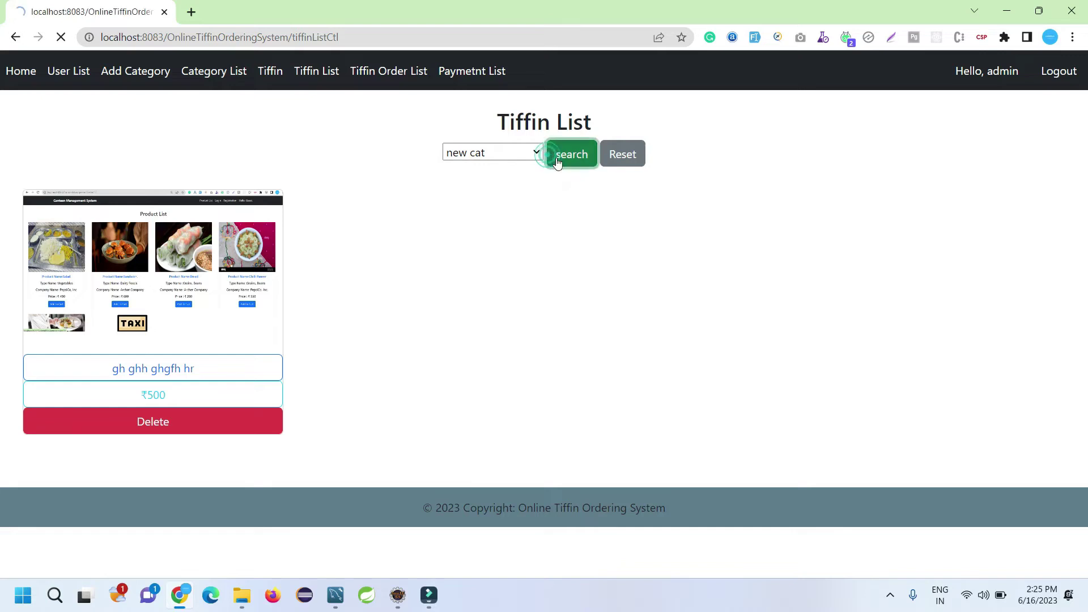
{"action": "left_click", "coordinate": [523, 152]}
{"action": "left_click", "coordinate": [485, 204]}
{"action": "left_click", "coordinate": [571, 154]}
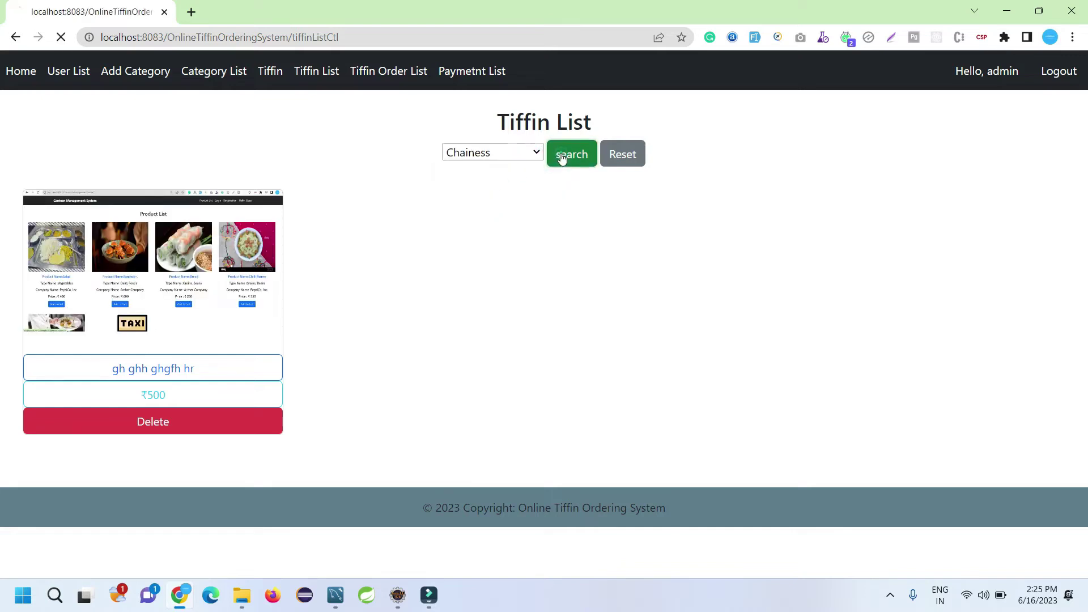
Step: Filter by South Indian, Chainess and Punjabi, reset the filter, and open the Tiffin Order List
{"action": "left_click", "coordinate": [504, 151]}
{"action": "left_click", "coordinate": [498, 184]}
{"action": "left_click", "coordinate": [571, 153]}
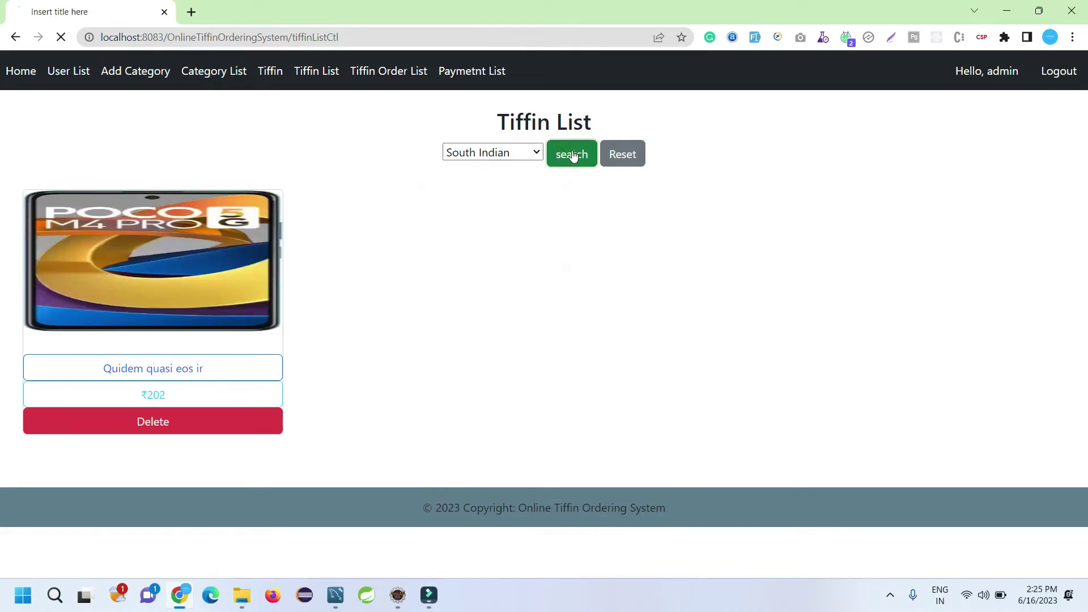
{"action": "left_click", "coordinate": [508, 152]}
{"action": "left_click", "coordinate": [497, 203]}
{"action": "left_click", "coordinate": [556, 154]}
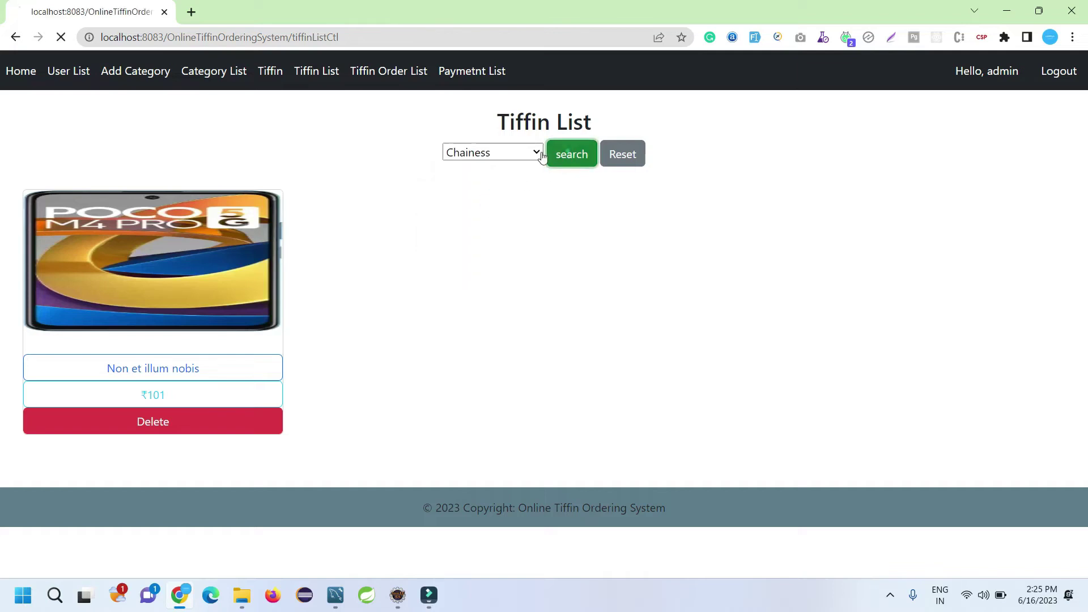
{"action": "left_click", "coordinate": [507, 152]}
{"action": "left_click", "coordinate": [506, 217]}
{"action": "left_click", "coordinate": [572, 154]}
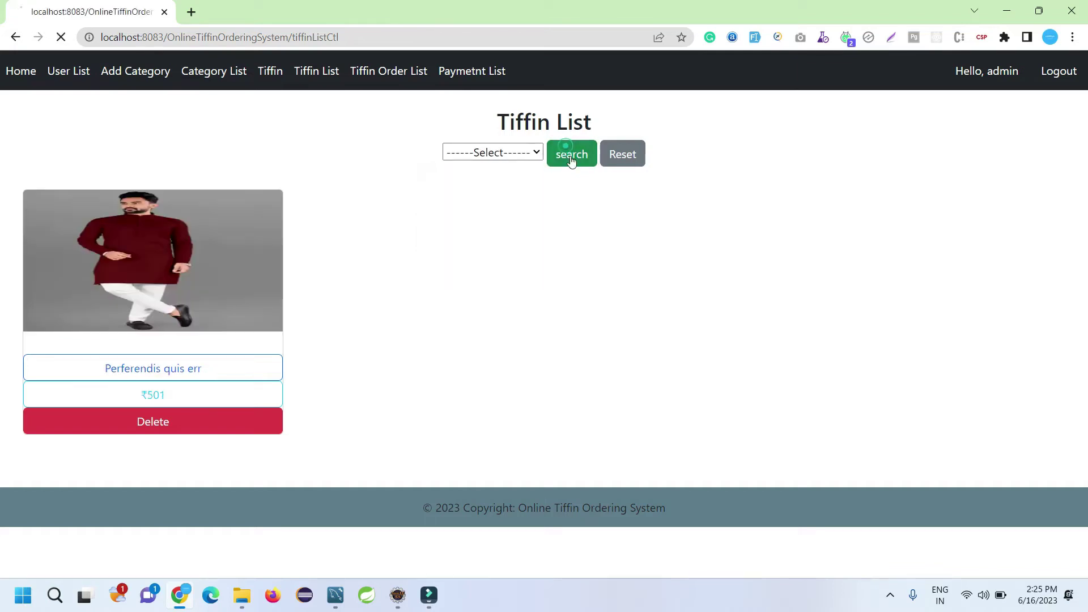
{"action": "left_click", "coordinate": [622, 154]}
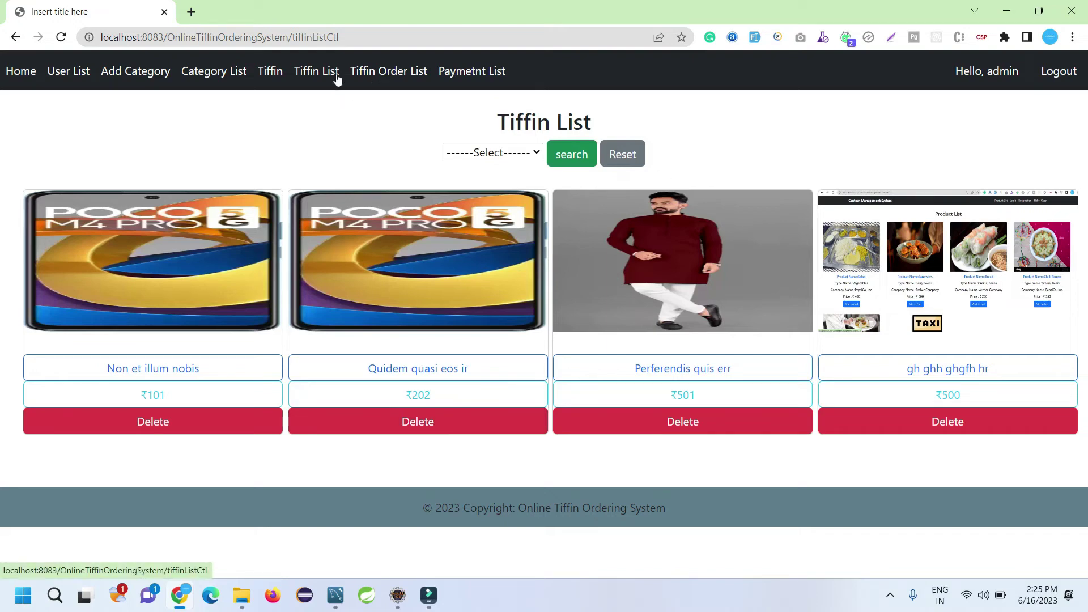
{"action": "left_click", "coordinate": [380, 72]}
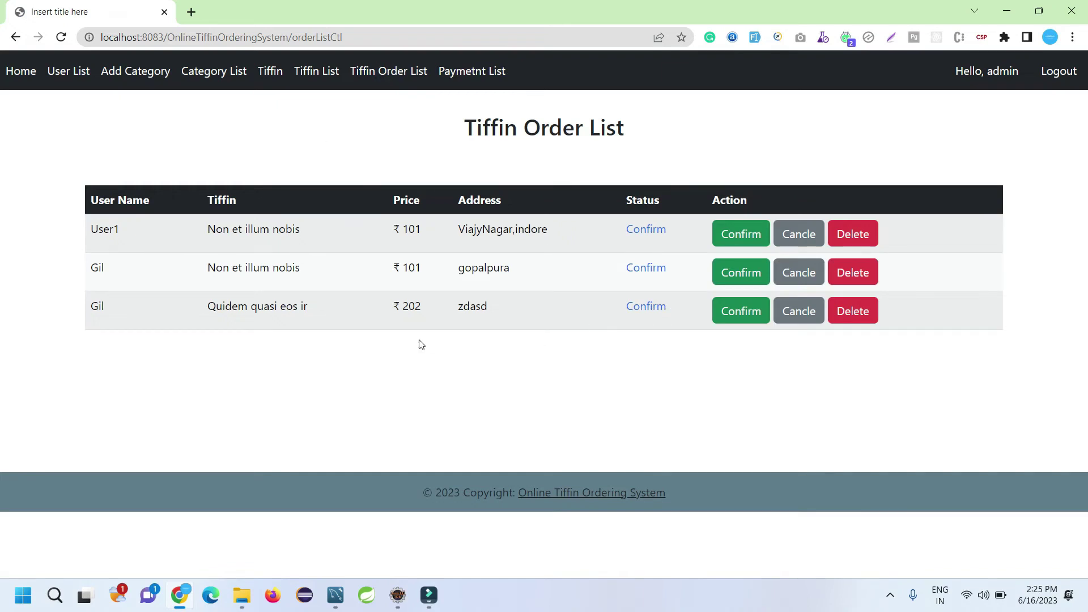
Step: Check the Payment List, then load the app's sign-in page in a new incognito window
{"action": "left_click", "coordinate": [462, 72]}
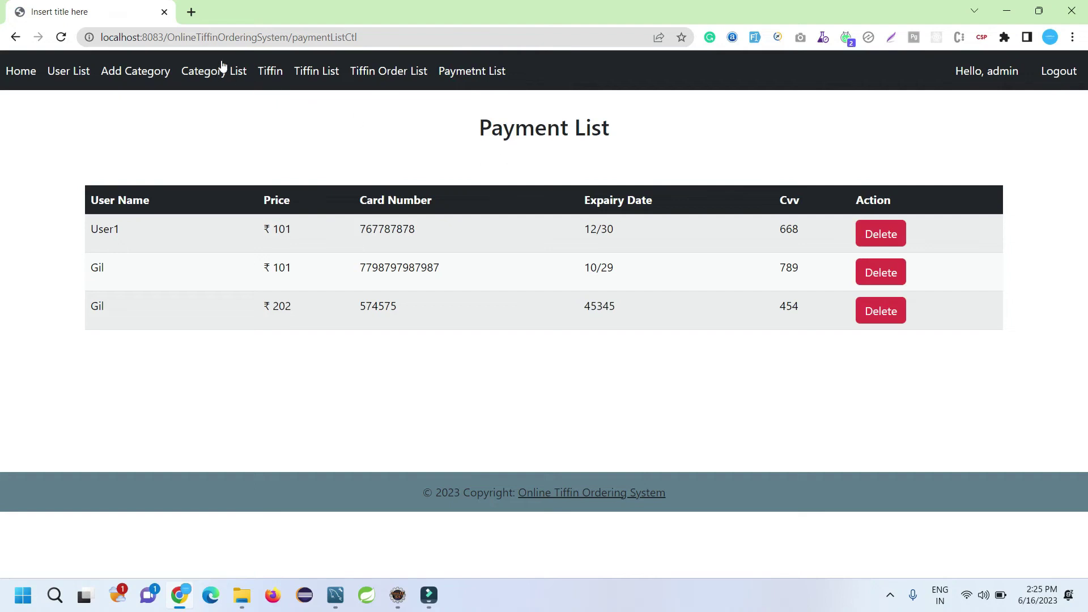
{"action": "left_click_drag", "start_coordinate": [289, 37], "coordinate": [98, 38]}
{"action": "key", "text": "ctrl+c"}
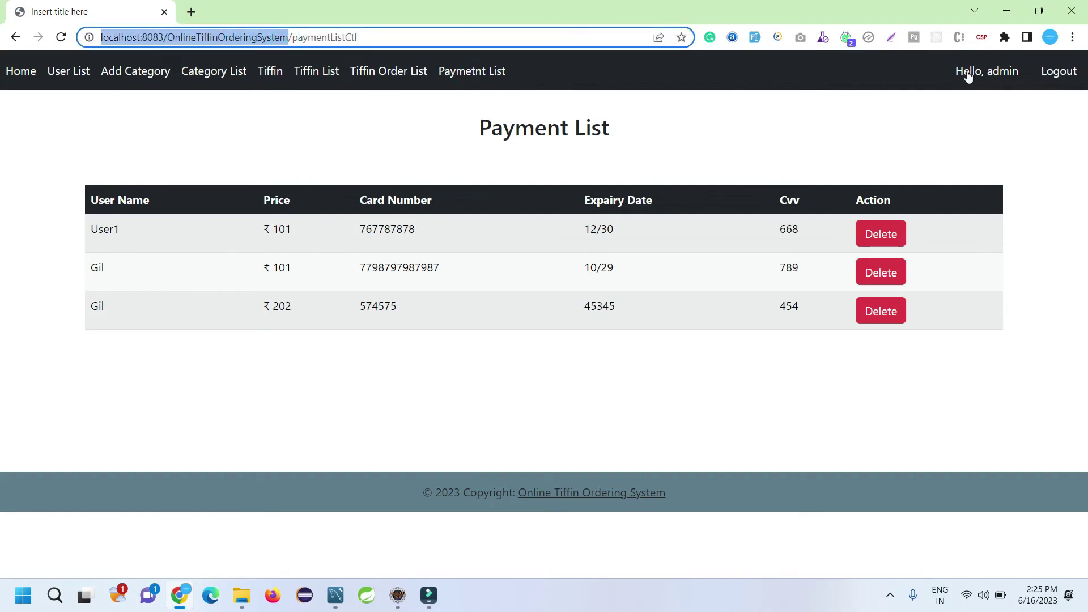
{"action": "left_click", "coordinate": [1072, 37]}
{"action": "left_click", "coordinate": [1026, 94]}
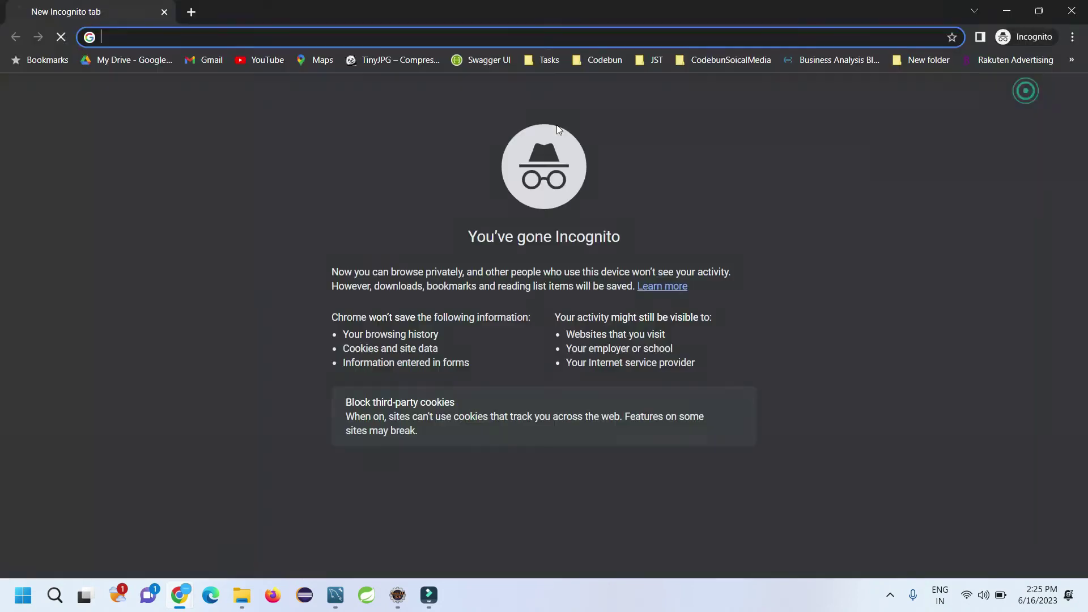
{"action": "key", "text": "ctrl+v"}
{"action": "key", "text": "Return"}
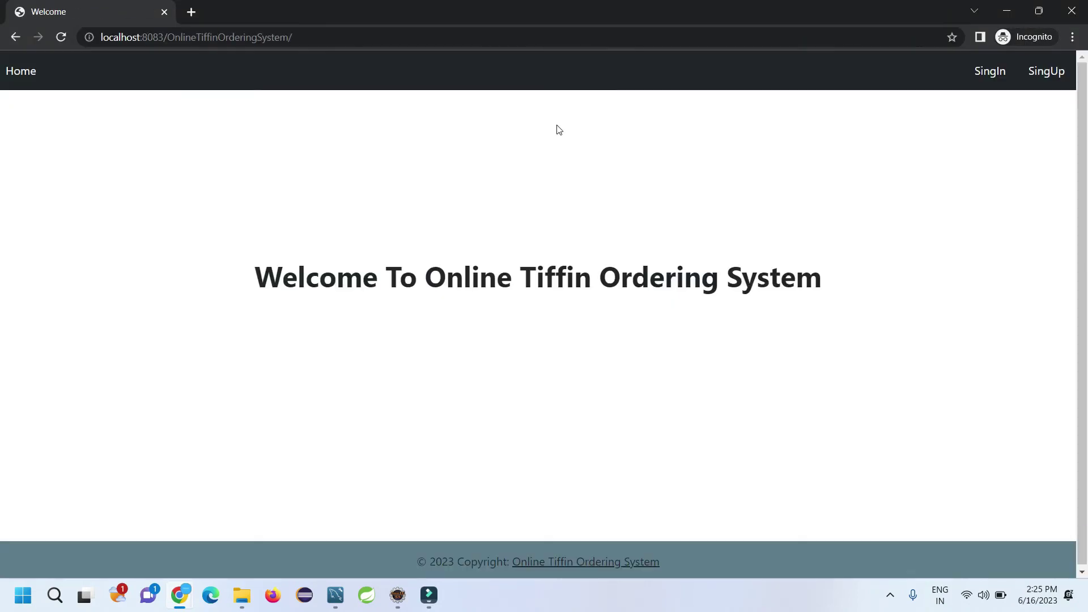
{"action": "left_click", "coordinate": [978, 85]}
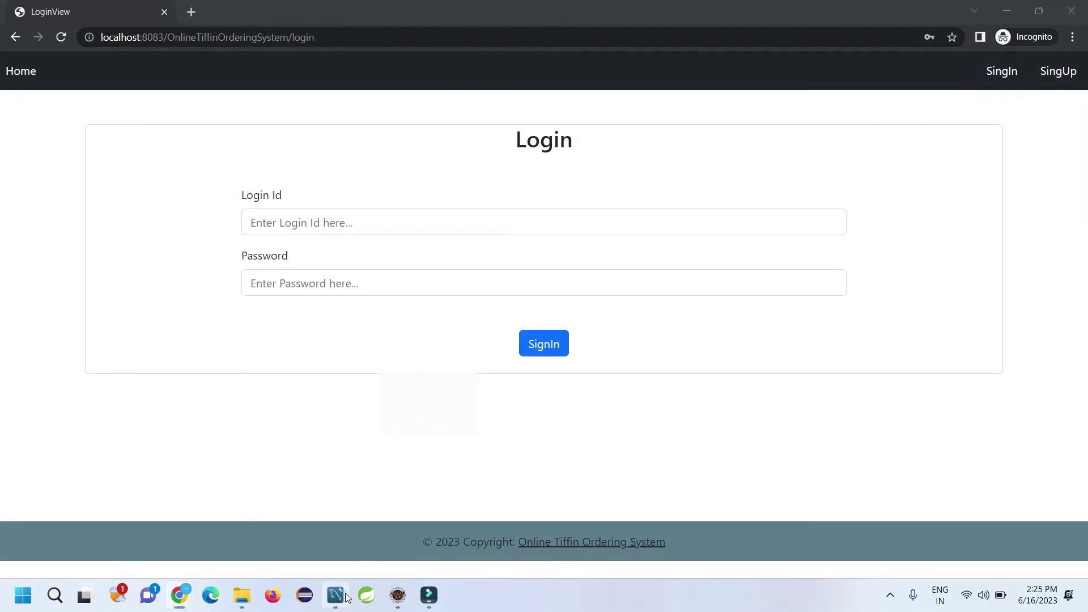
Step: Paste the new customer's e-mail from the database tool as Login Id, then copy their password
{"action": "left_click", "coordinate": [335, 595]}
{"action": "double_click", "coordinate": [321, 406]}
{"action": "key", "text": "ctrl+c"}
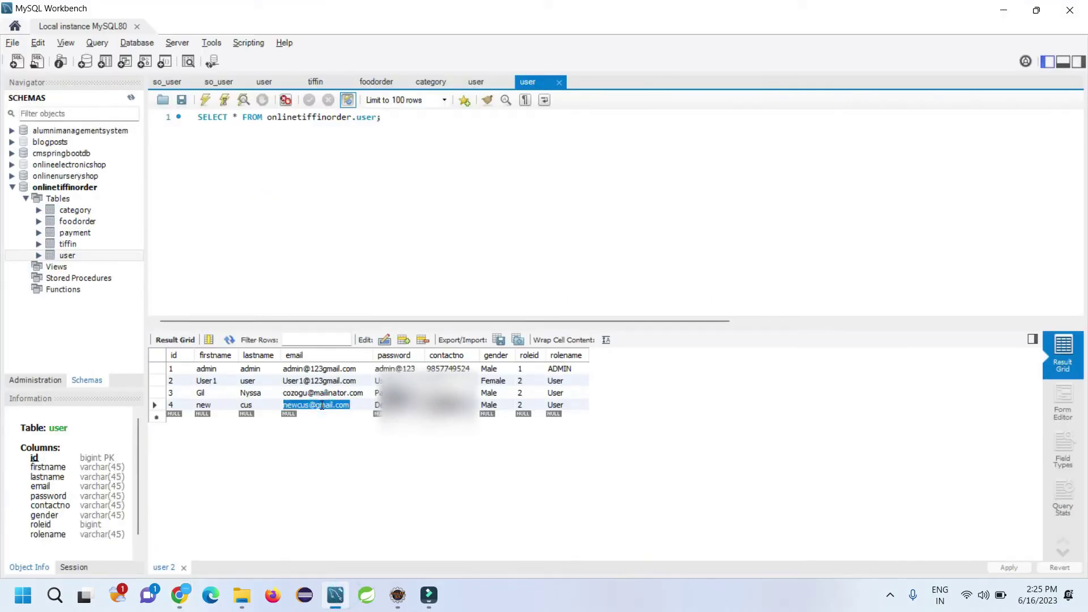
{"action": "key", "text": "alt+Tab"}
{"action": "left_click", "coordinate": [332, 222]}
{"action": "key", "text": "ctrl+v"}
{"action": "left_click", "coordinate": [334, 595]}
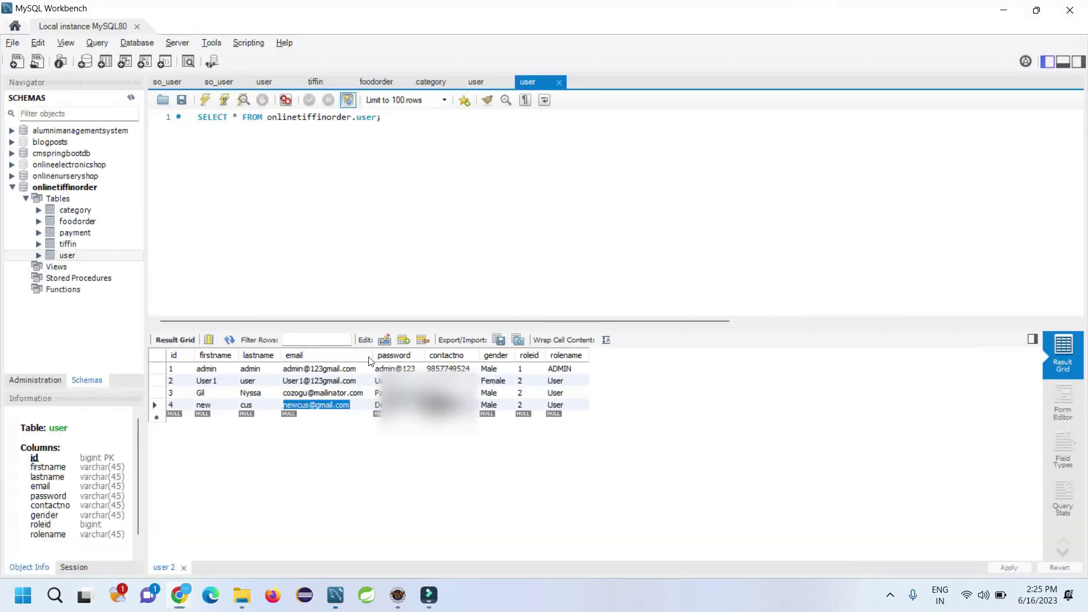
{"action": "double_click", "coordinate": [379, 405]}
{"action": "key", "text": "ctrl+c"}
{"action": "key", "text": "alt+Tab"}
{"action": "left_click", "coordinate": [355, 286]}
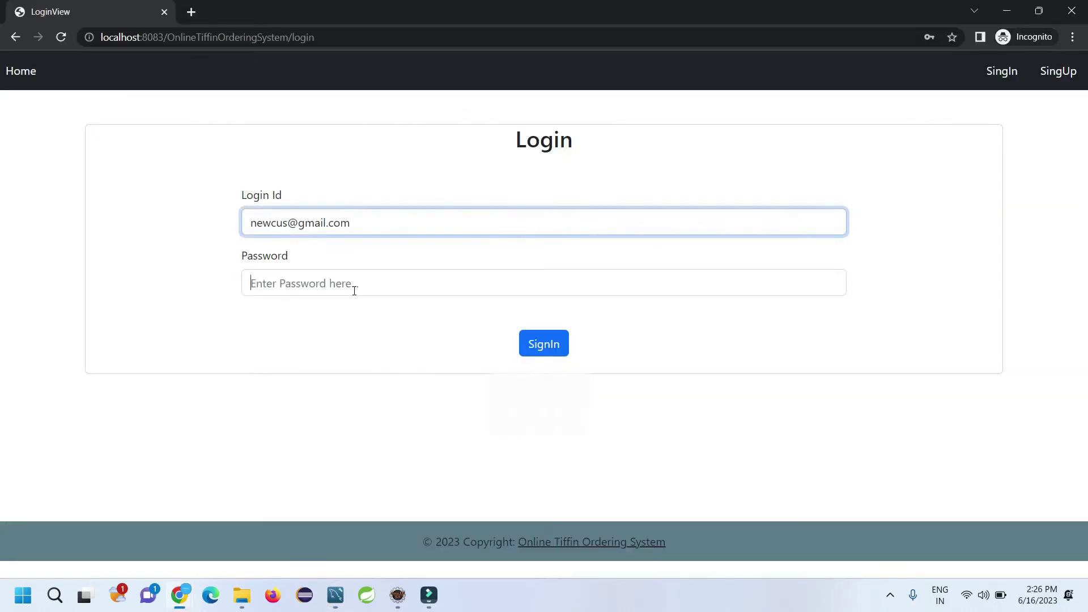
{"action": "key", "text": "ctrl+v"}
{"action": "left_click", "coordinate": [536, 336]}
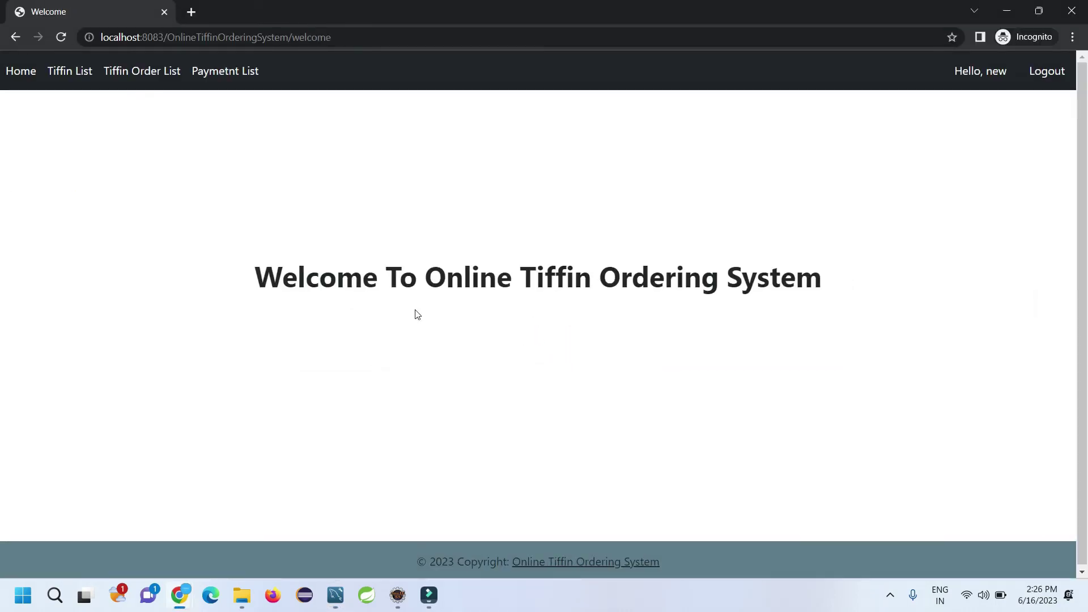
{"action": "left_click", "coordinate": [84, 75]}
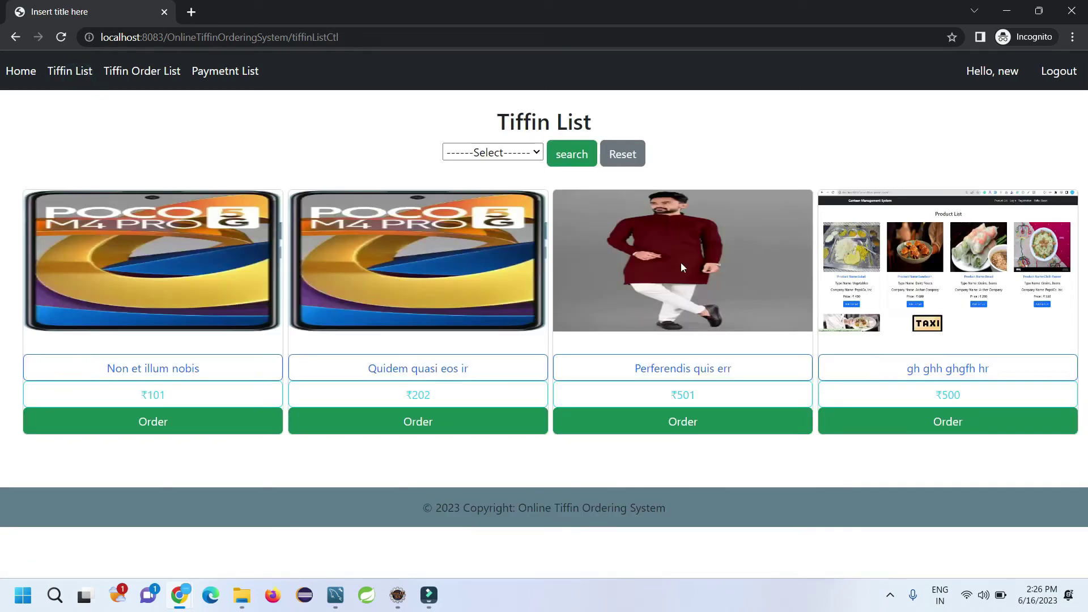
Step: Order the gh ghh ghgfh hr tiffin with delivery address 'hgfg'
{"action": "left_click", "coordinate": [951, 424]}
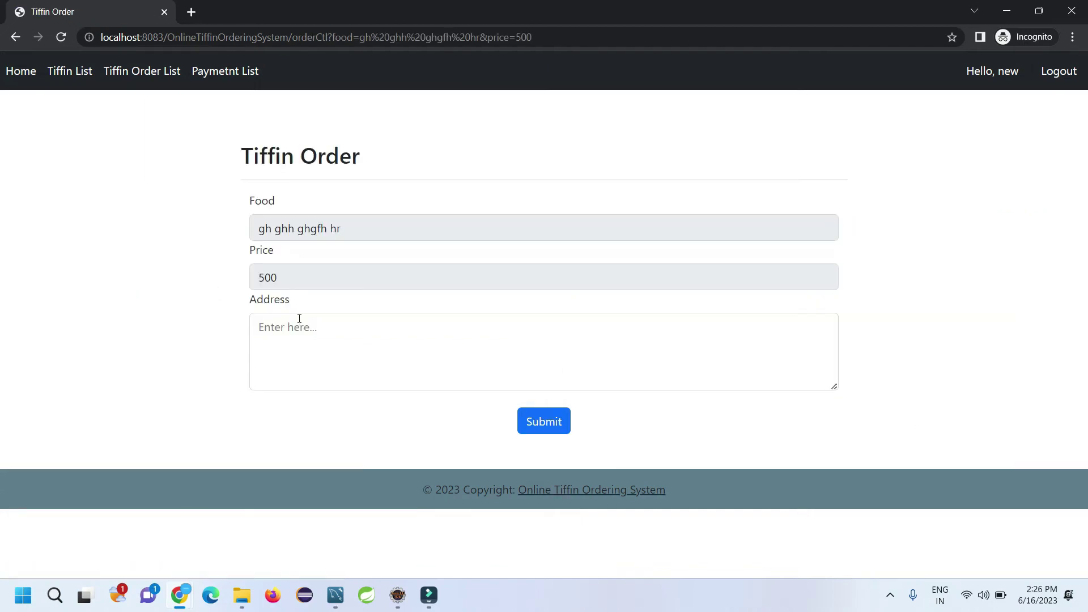
{"action": "left_click", "coordinate": [300, 319]}
{"action": "type", "text": "hgfg fdgdfg"}
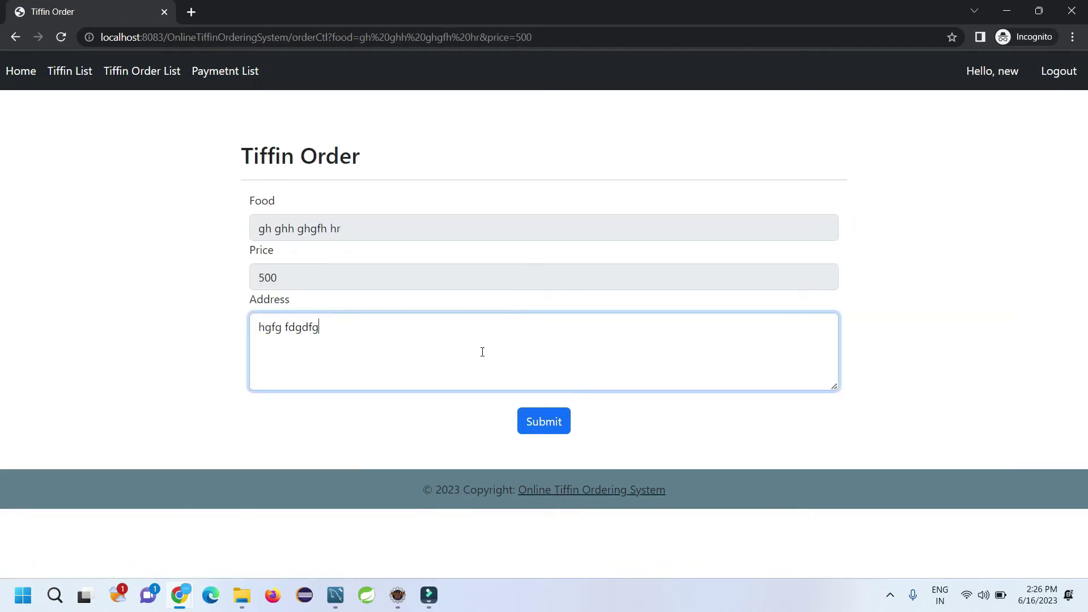
{"action": "left_click", "coordinate": [543, 421]}
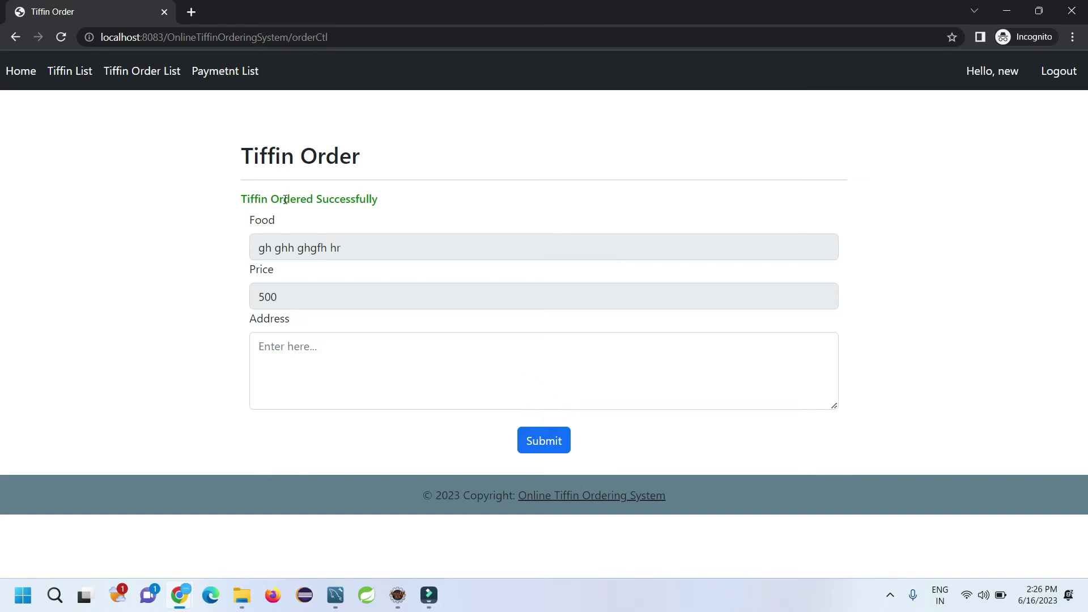
Step: Check the new order in the customer's order list and payment list
{"action": "left_click", "coordinate": [80, 71]}
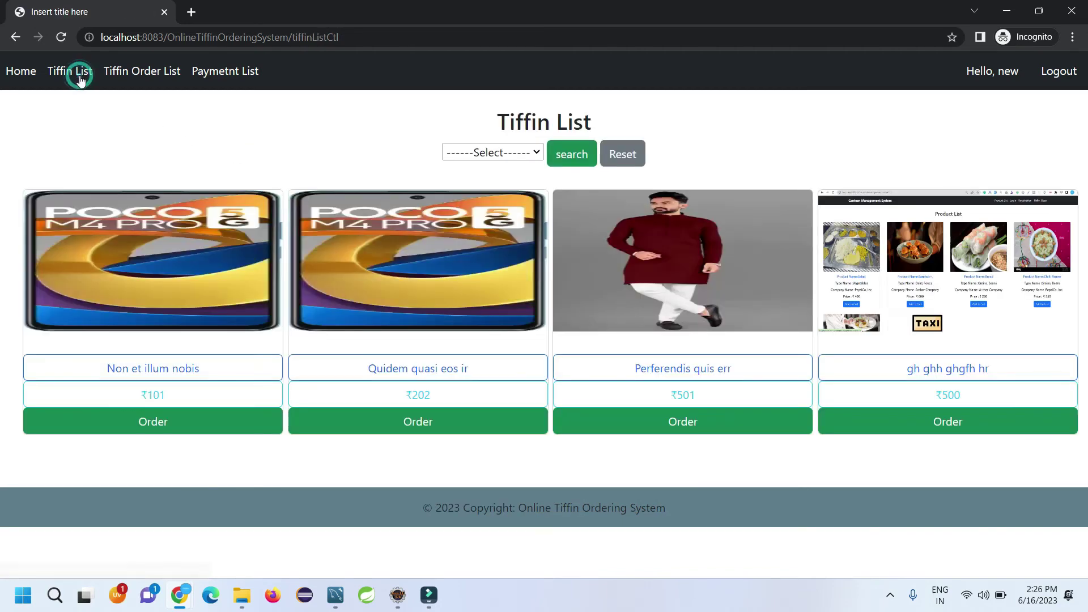
{"action": "left_click", "coordinate": [119, 77]}
{"action": "left_click_drag", "start_coordinate": [100, 235], "coordinate": [682, 258]}
{"action": "left_click", "coordinate": [765, 245]}
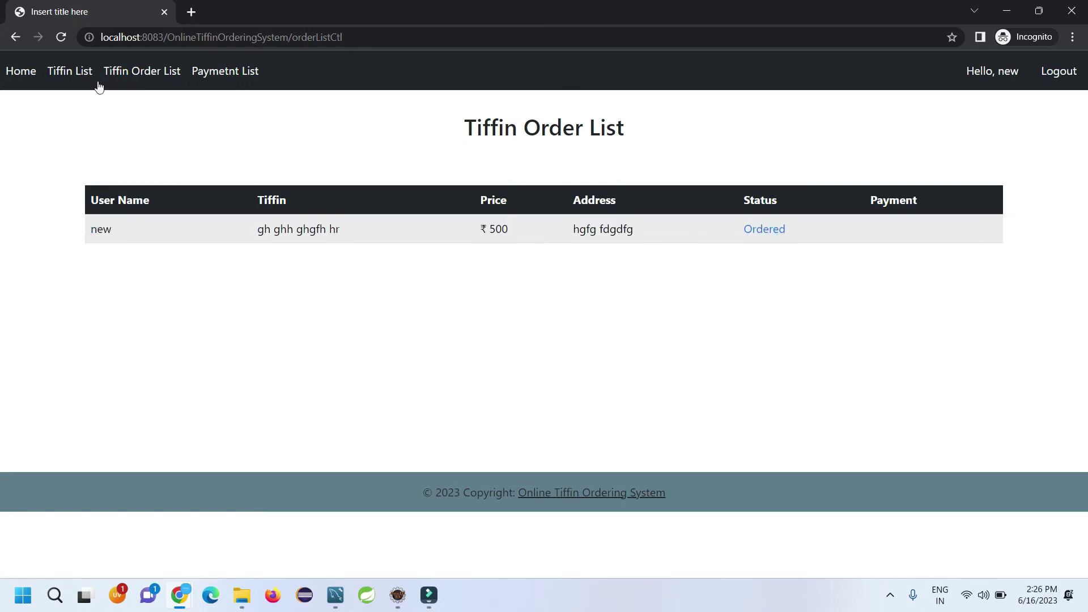
{"action": "left_click", "coordinate": [212, 81]}
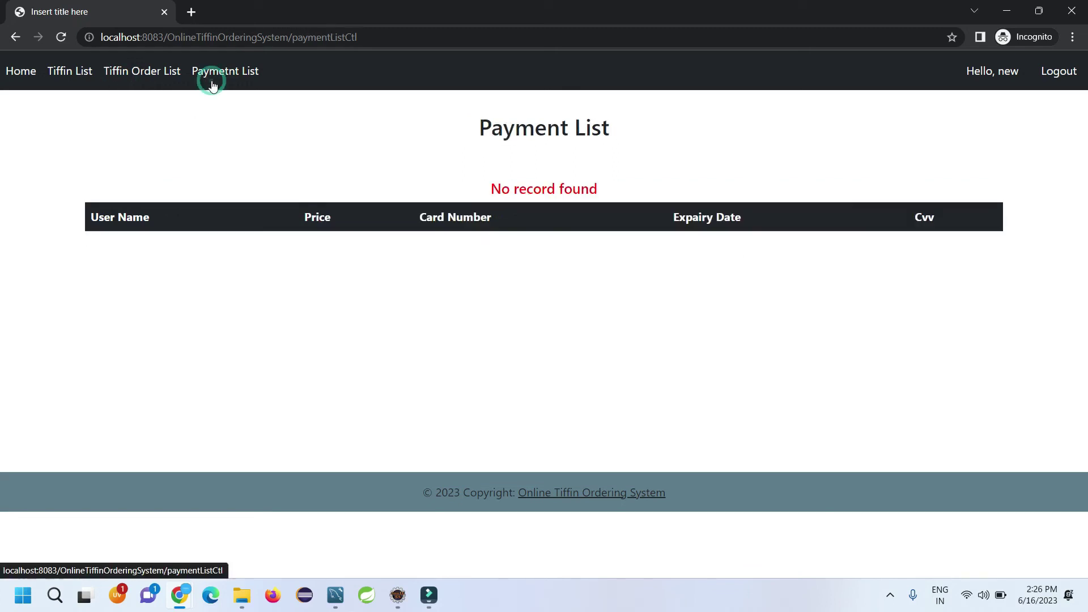
{"action": "left_click", "coordinate": [151, 71]}
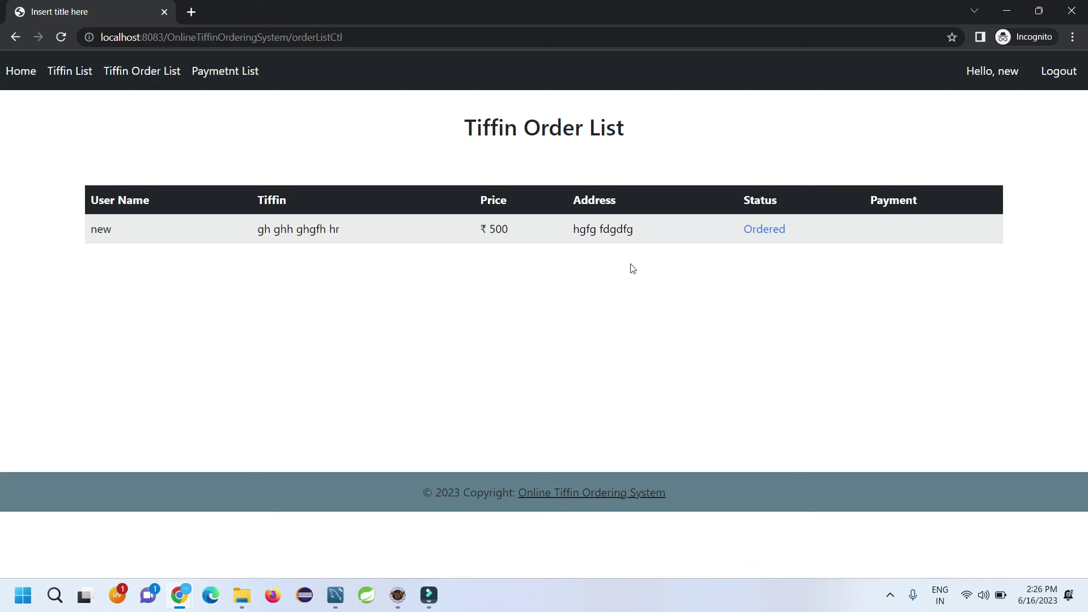
Step: In the admin window, confirm the ₹500 gh ghh ghgfh hr order, then return to the customer window
{"action": "mouse_move", "coordinate": [196, 592]}
{"action": "left_click", "coordinate": [114, 525]}
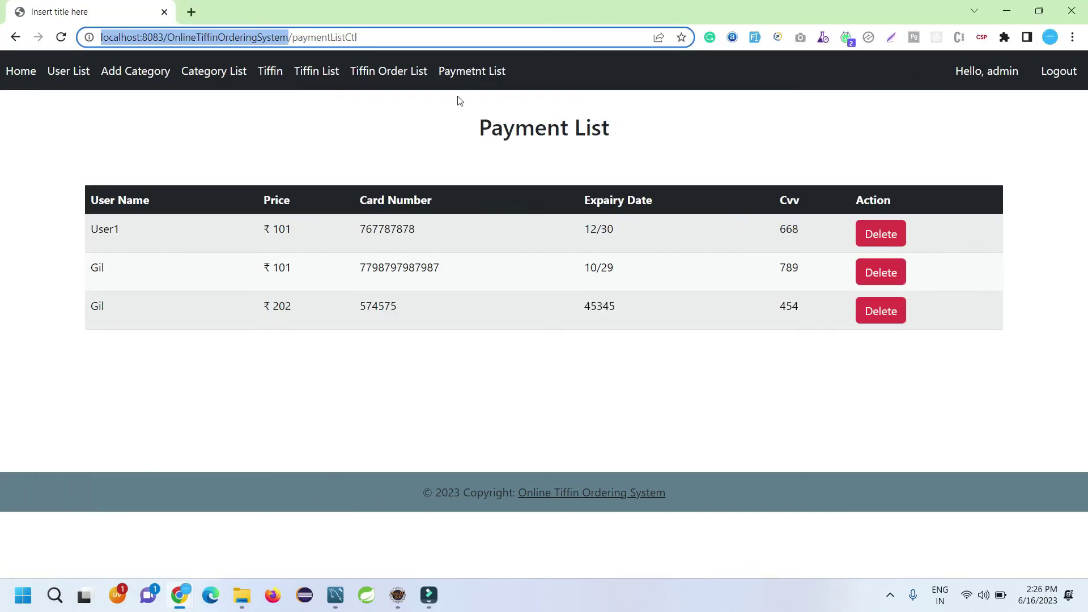
{"action": "left_click", "coordinate": [1014, 80]}
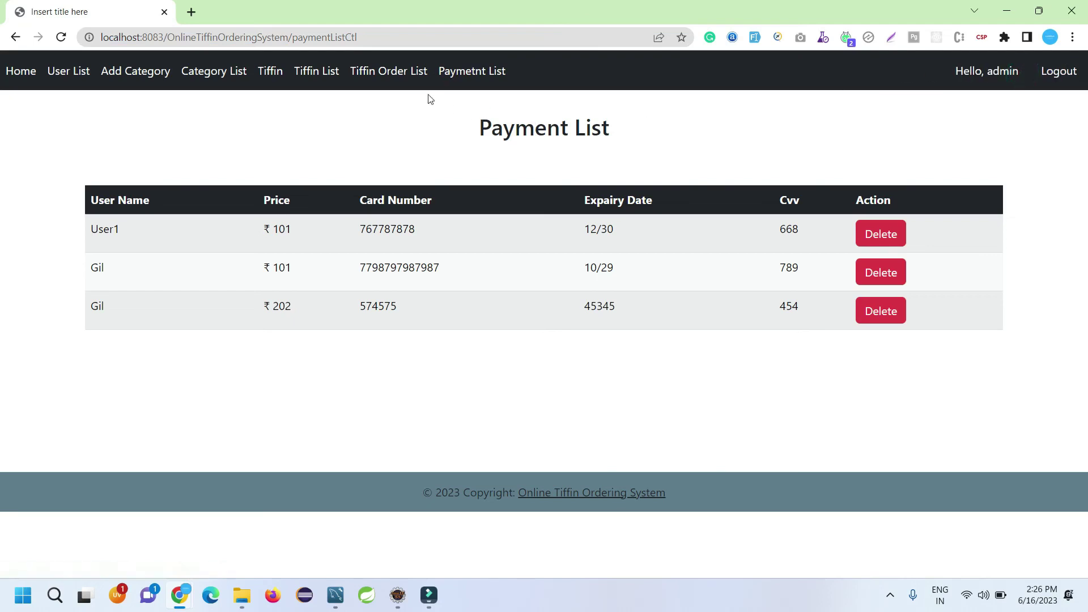
{"action": "left_click", "coordinate": [396, 79]}
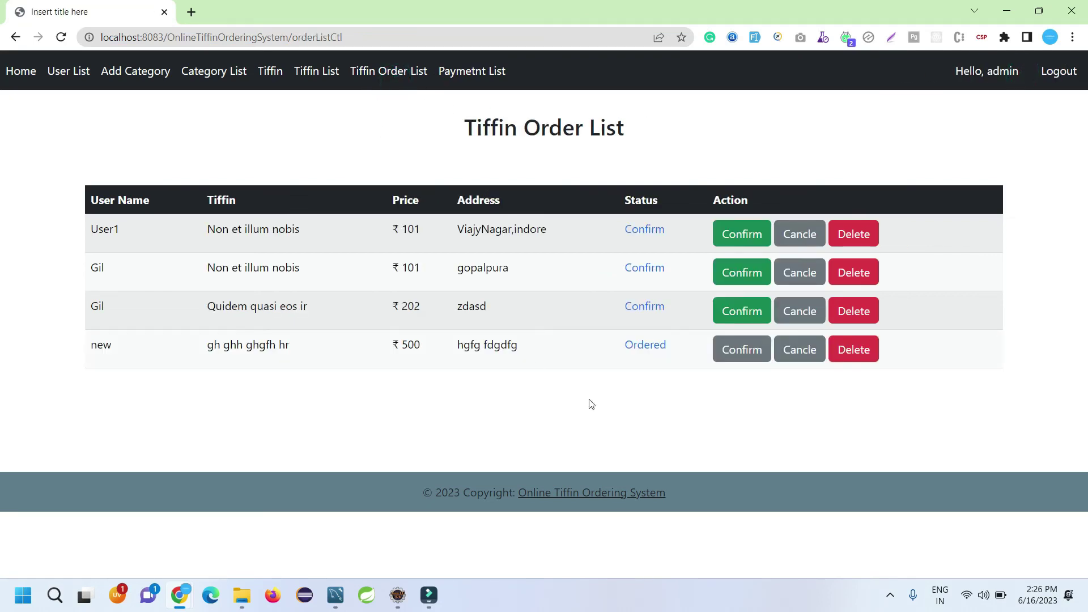
{"action": "left_click", "coordinate": [734, 356]}
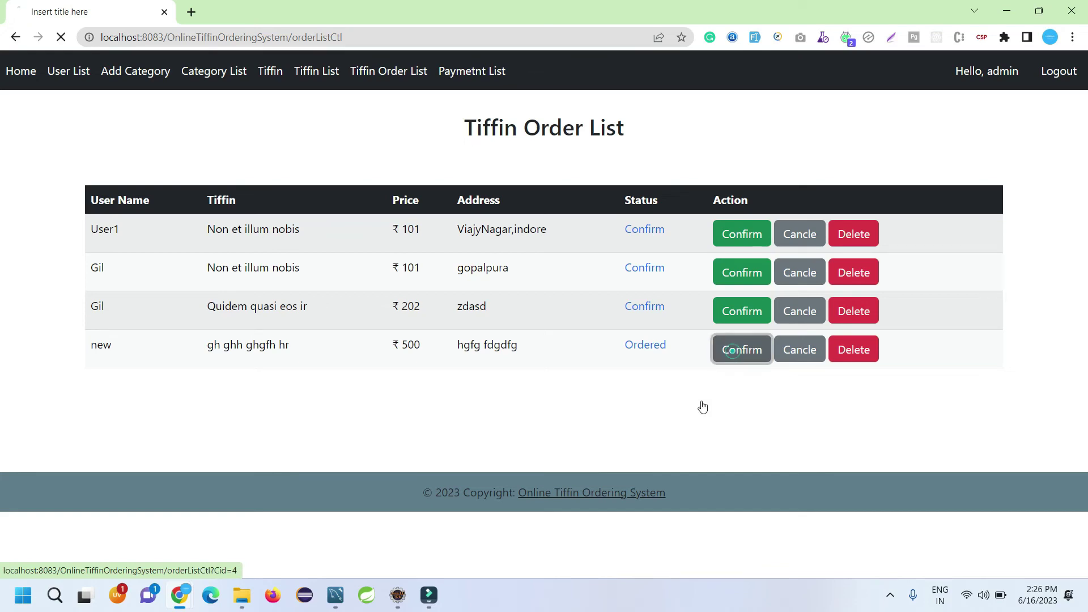
{"action": "key", "text": "alt+Tab"}
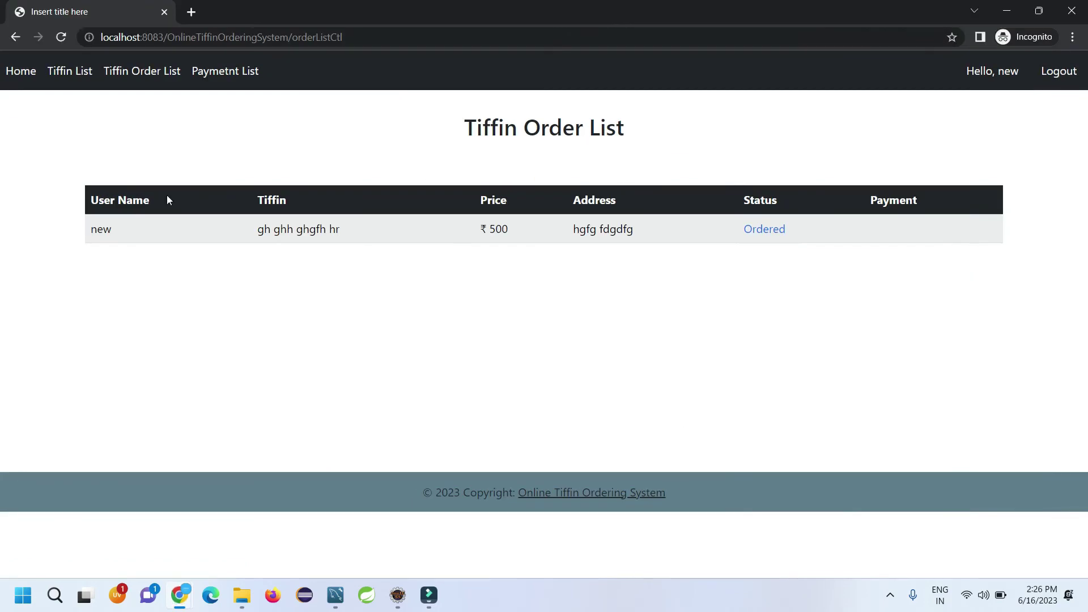
Step: Pay the confirmed ₹500 order with card number, expiry 06 and CVV, then view the Payment List
{"action": "left_click", "coordinate": [62, 38]}
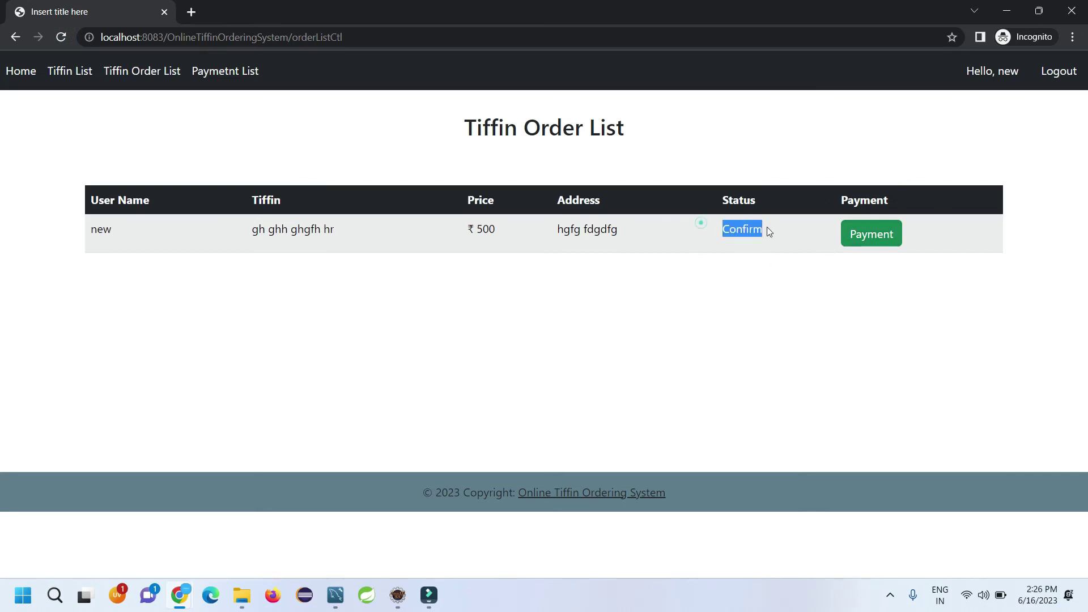
{"action": "left_click", "coordinate": [868, 235]}
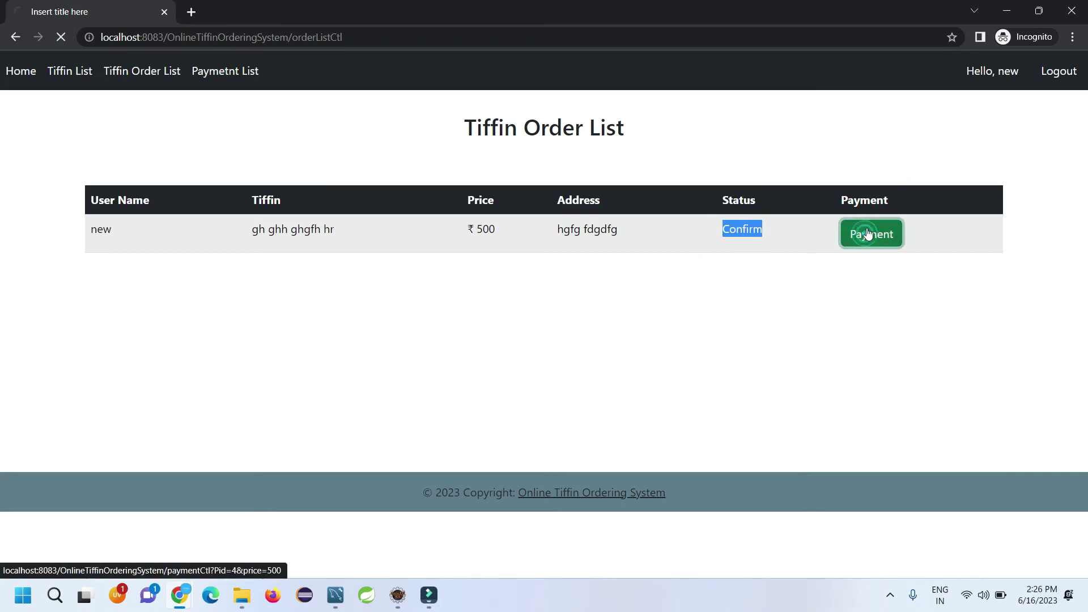
{"action": "left_click", "coordinate": [541, 348]}
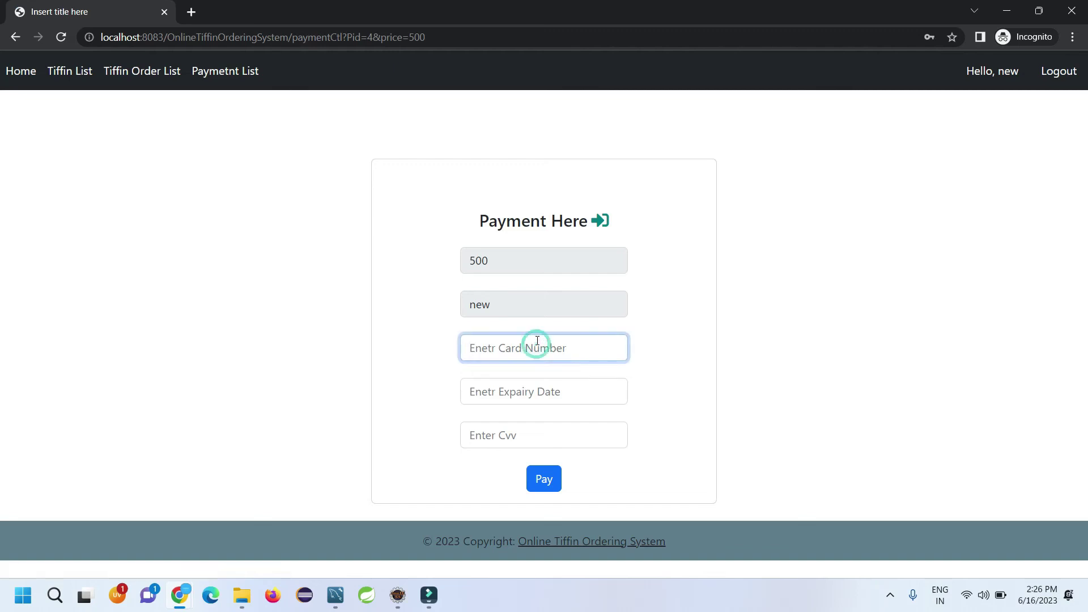
{"action": "type", "text": "6465464"}
{"action": "left_click", "coordinate": [522, 386]}
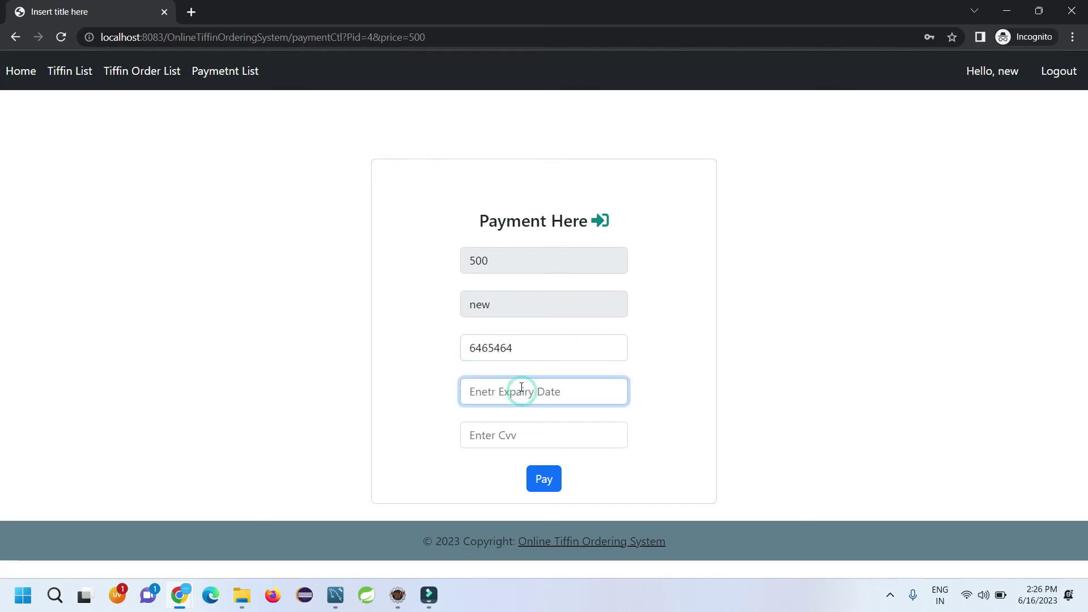
{"action": "type", "text": "06/28"}
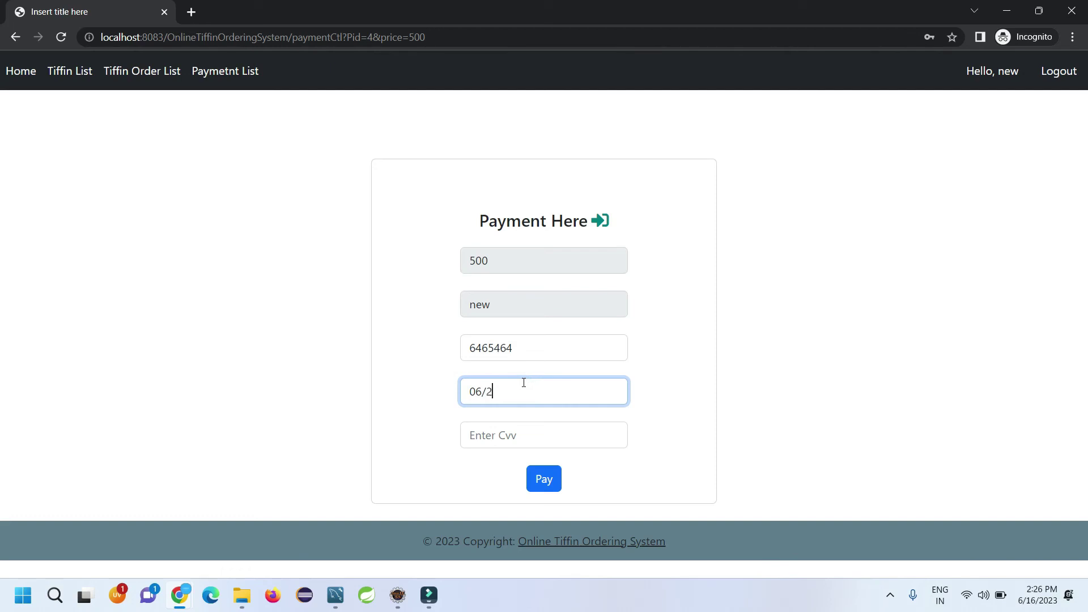
{"action": "left_click", "coordinate": [498, 440]}
{"action": "type", "text": "123"}
{"action": "left_click", "coordinate": [533, 478]}
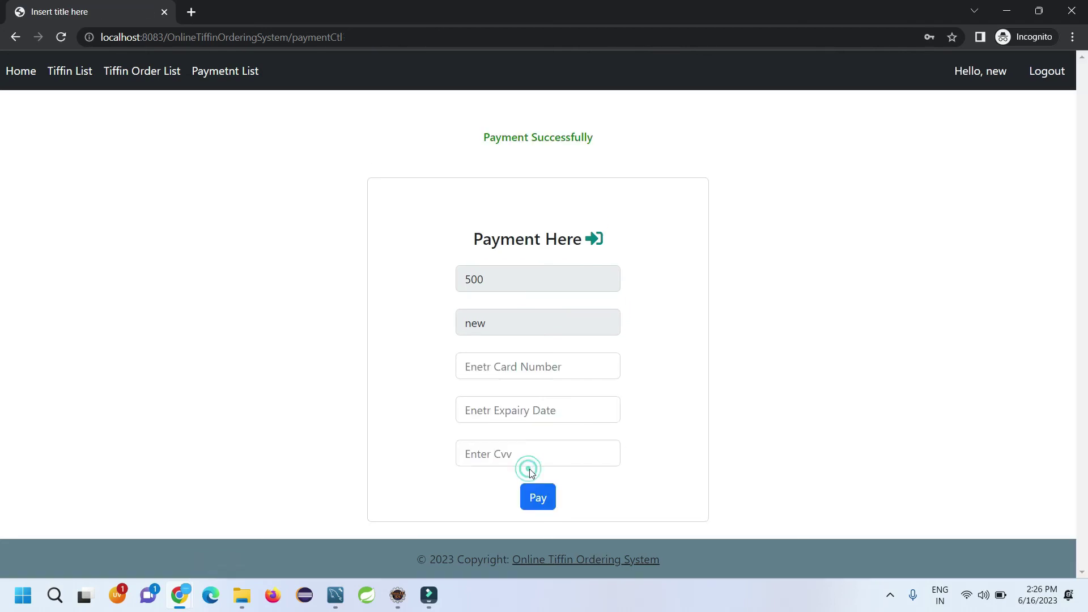
{"action": "left_click", "coordinate": [224, 71]}
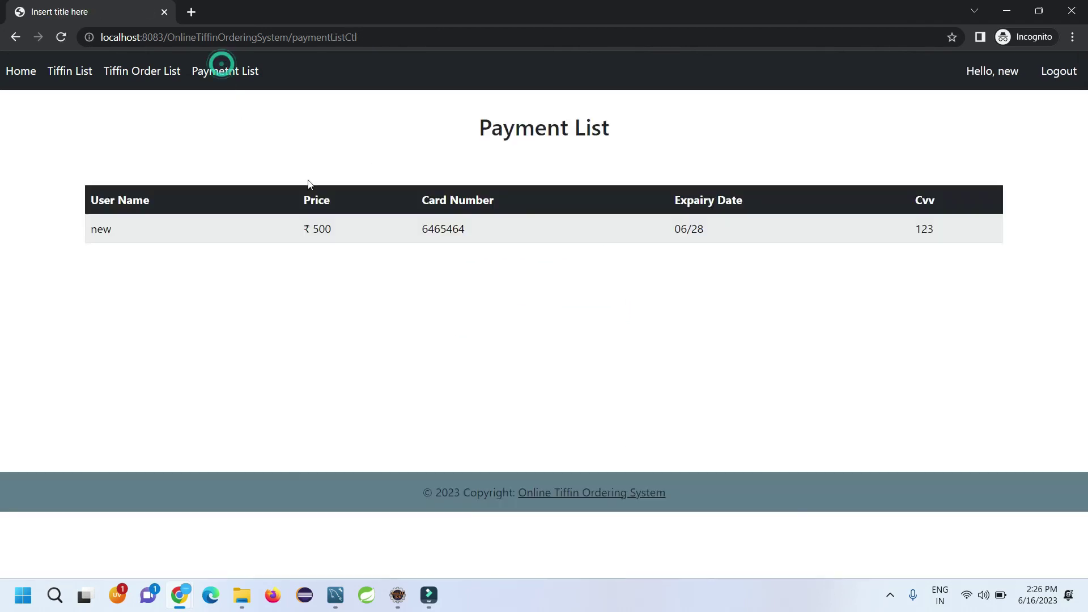
{"action": "left_click", "coordinate": [1005, 12]}
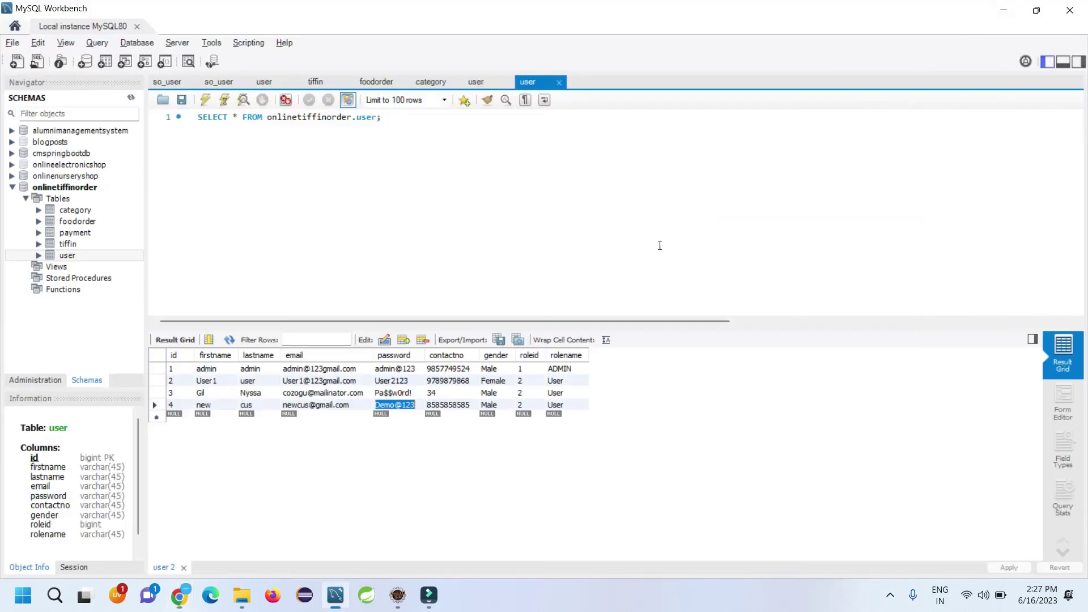
Step: In the admin window, compare the Payment List with the order list, highlight the ₹500 payment, and log out
{"action": "mouse_move", "coordinate": [179, 595]}
{"action": "left_click", "coordinate": [93, 513]}
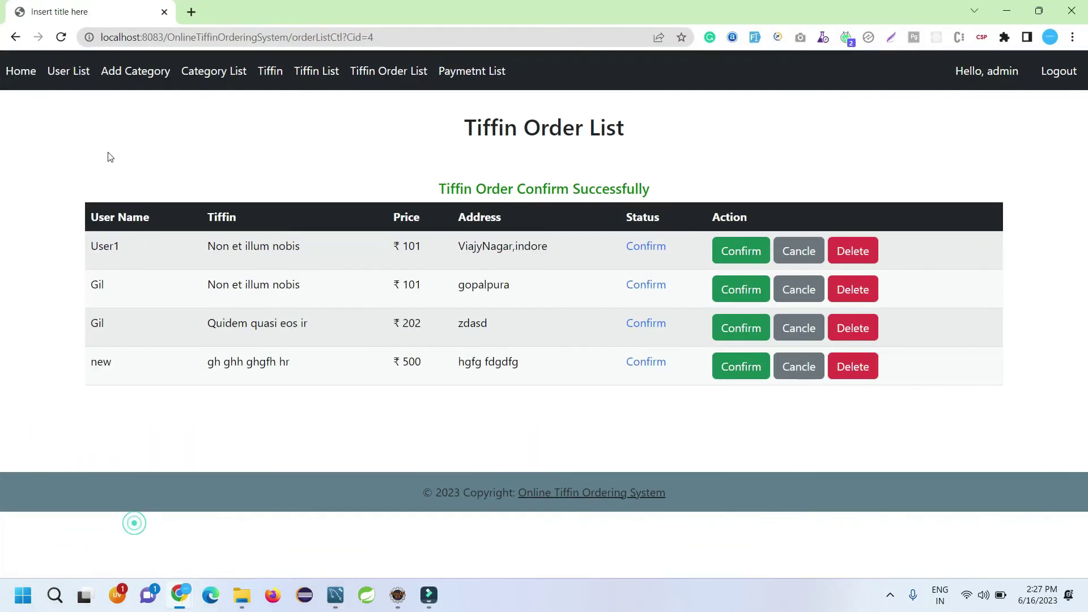
{"action": "left_click", "coordinate": [61, 37]}
{"action": "left_click", "coordinate": [472, 82]}
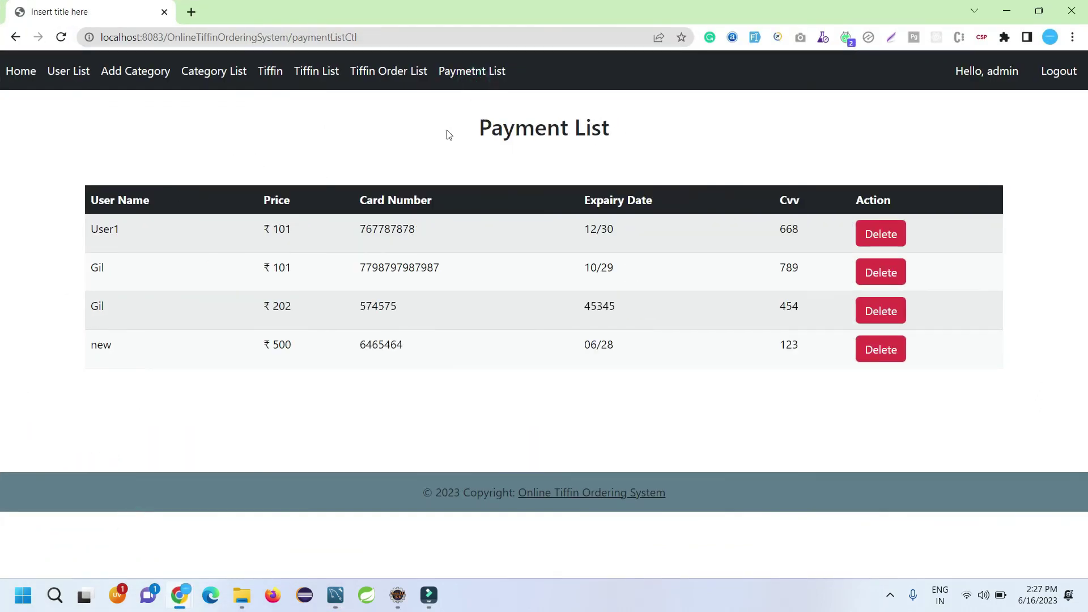
{"action": "left_click", "coordinate": [368, 70]}
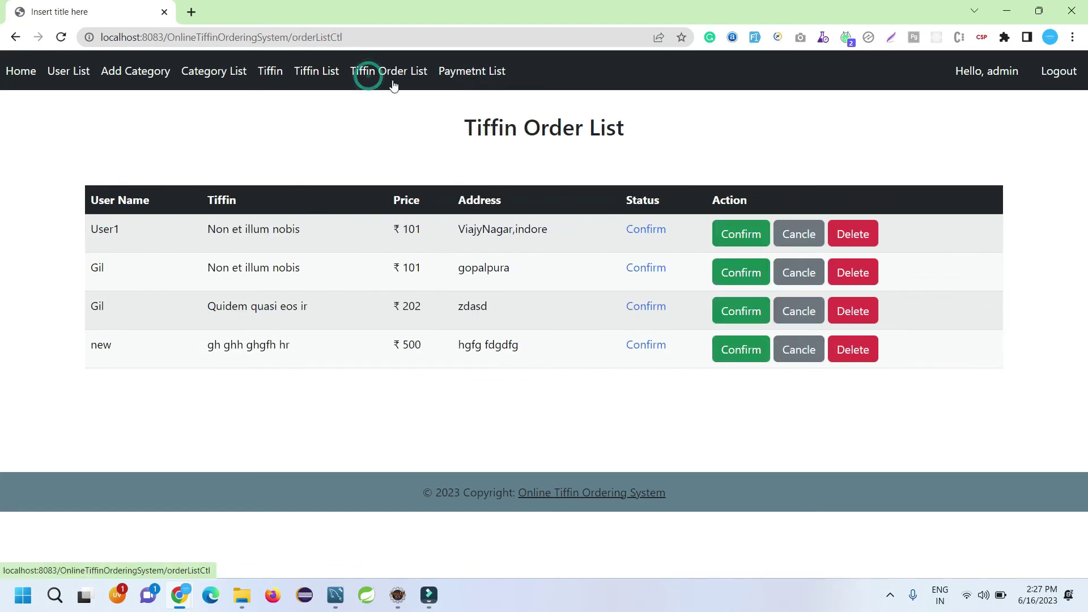
{"action": "left_click", "coordinate": [500, 68]}
{"action": "left_click_drag", "start_coordinate": [107, 360], "coordinate": [769, 347]}
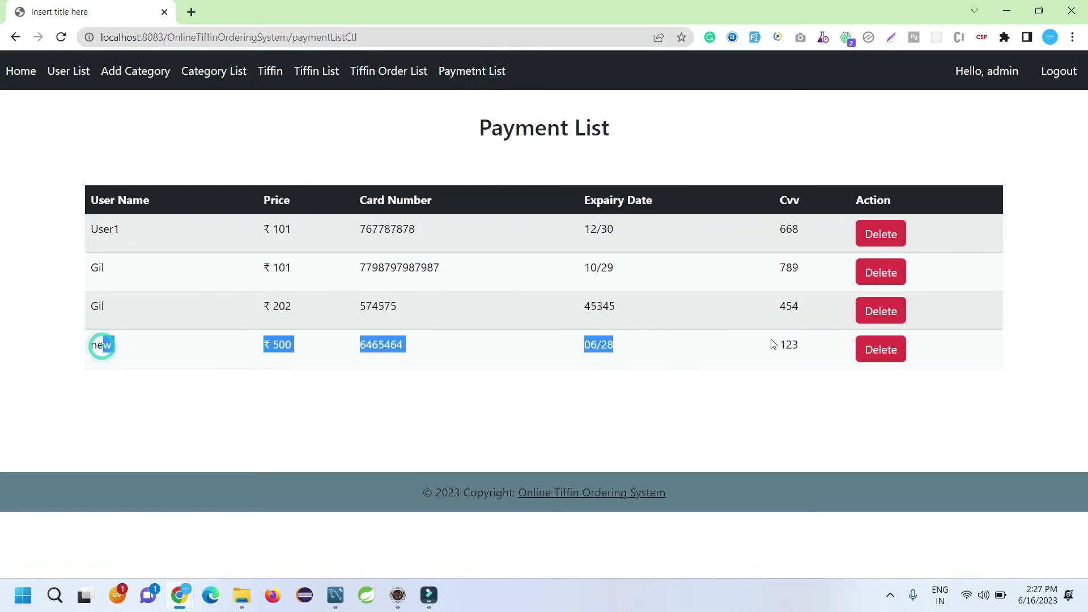
{"action": "left_click", "coordinate": [1045, 73]}
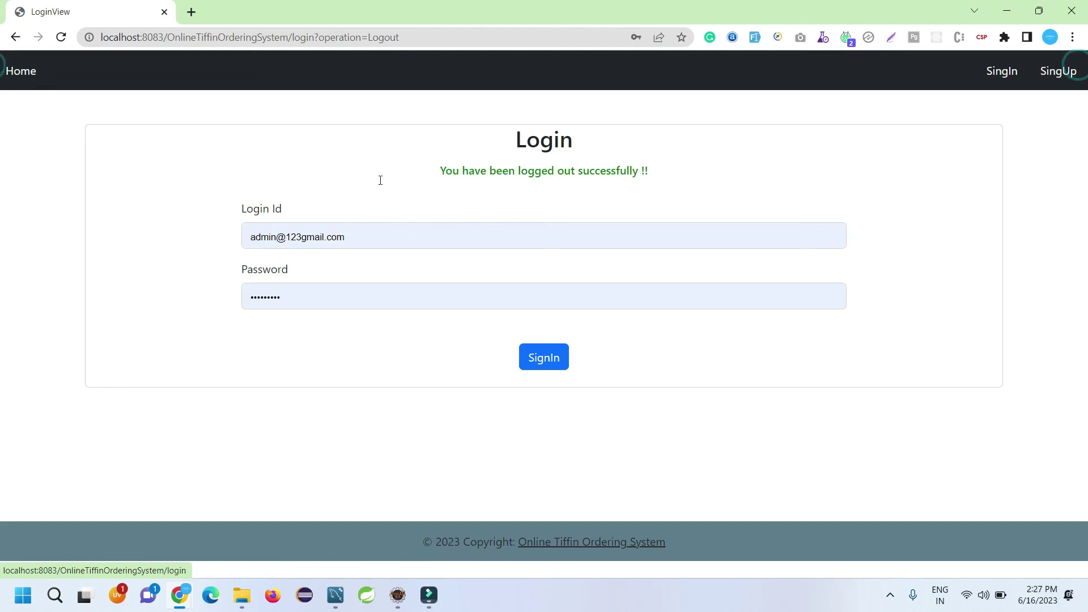
Step: Go from the logged-out Login page to the Welcome home page
{"action": "left_click", "coordinate": [34, 71]}
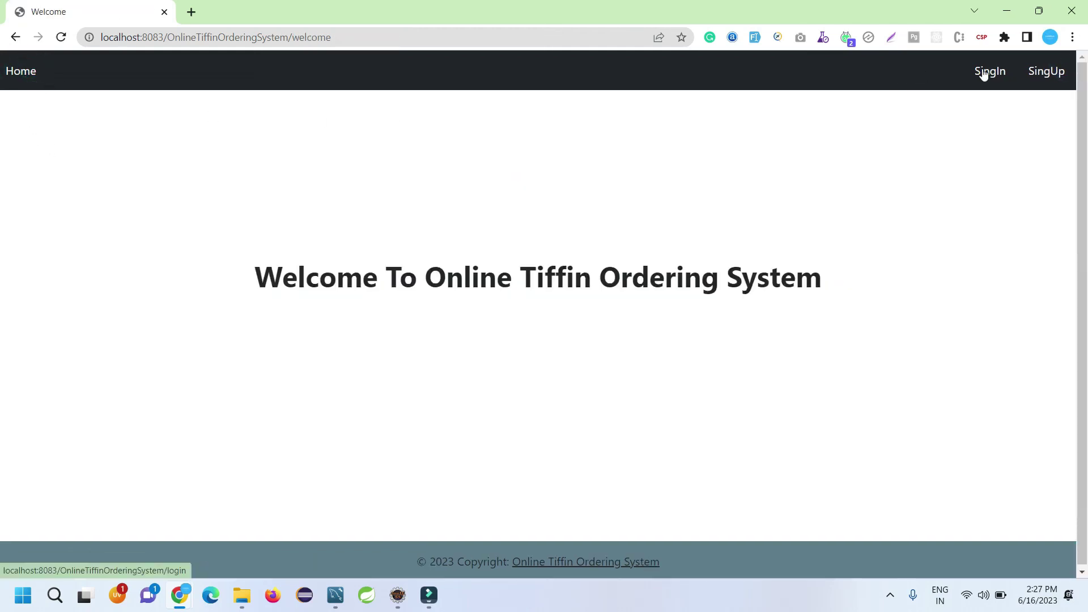